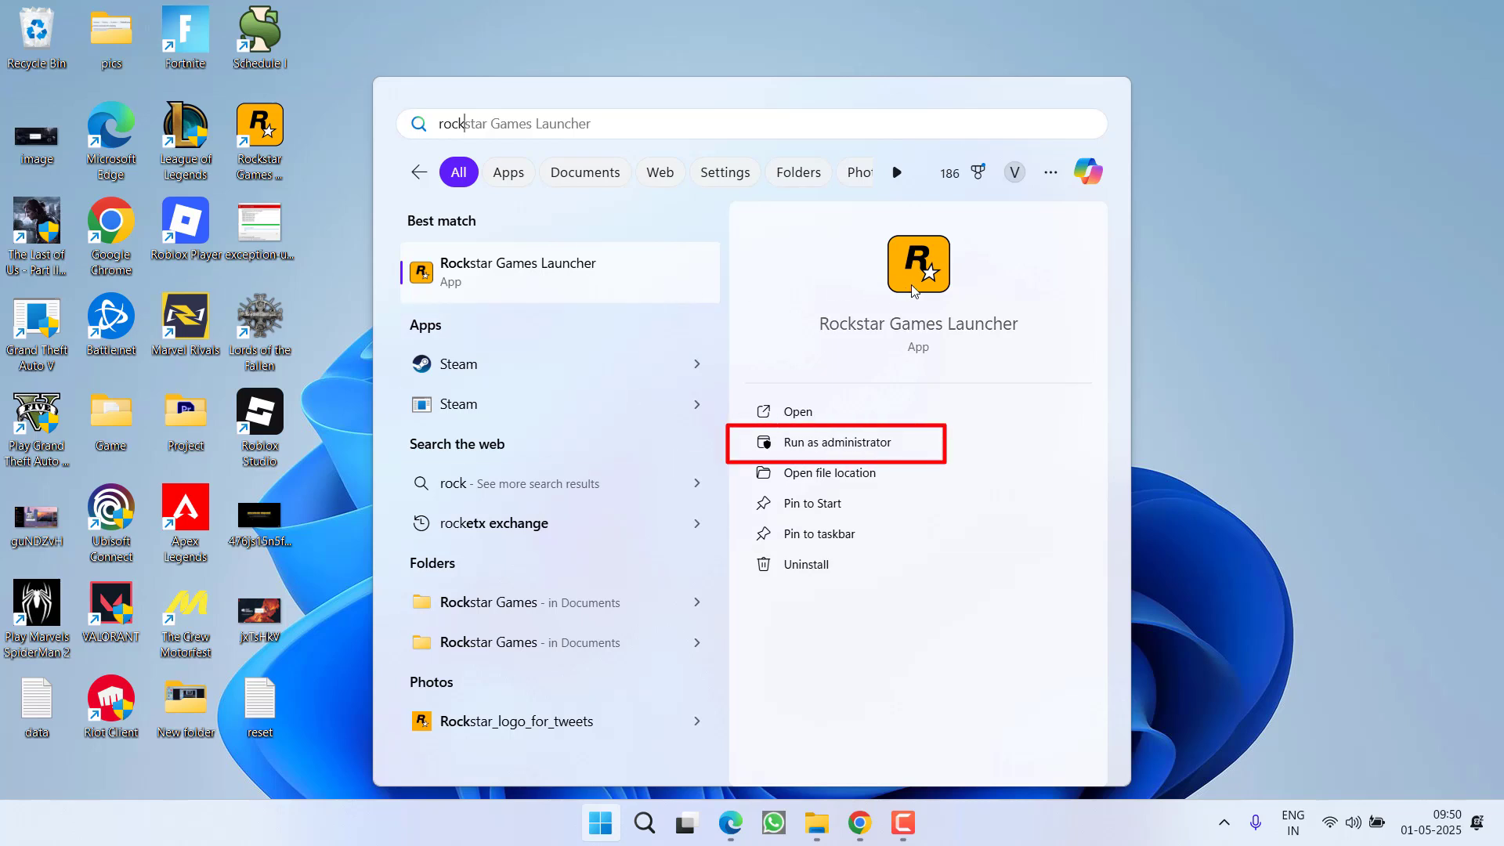
# Step: Run Rockstar Games Launcher as administrator from the Start menu search results
pyautogui.click(866, 449)
# Step: Approve the UAC prompt, then choose Delete local profile under Settings > Account information
pyautogui.click(689, 589)
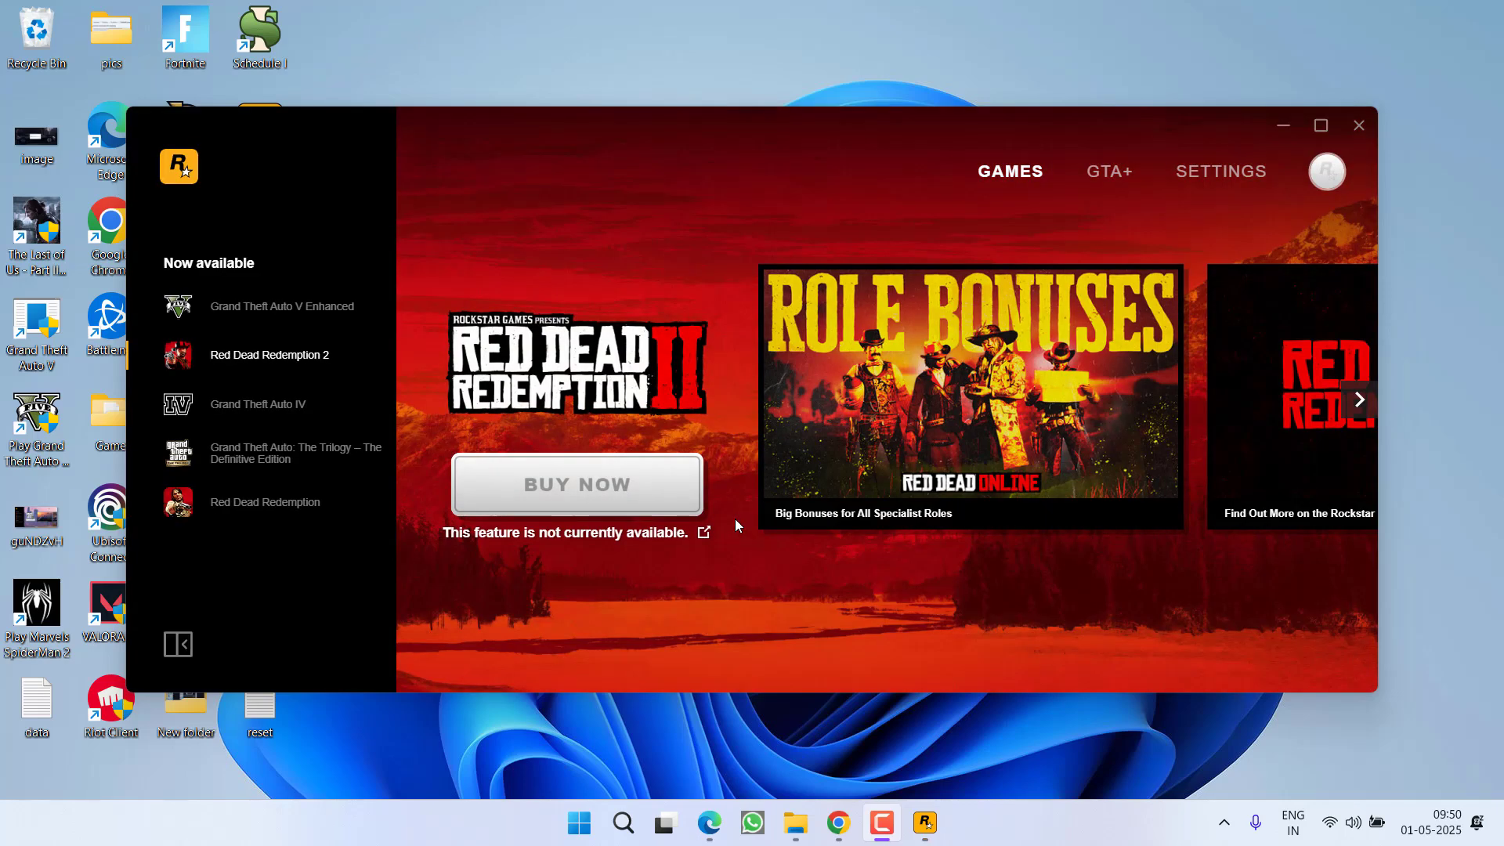
pyautogui.click(1192, 169)
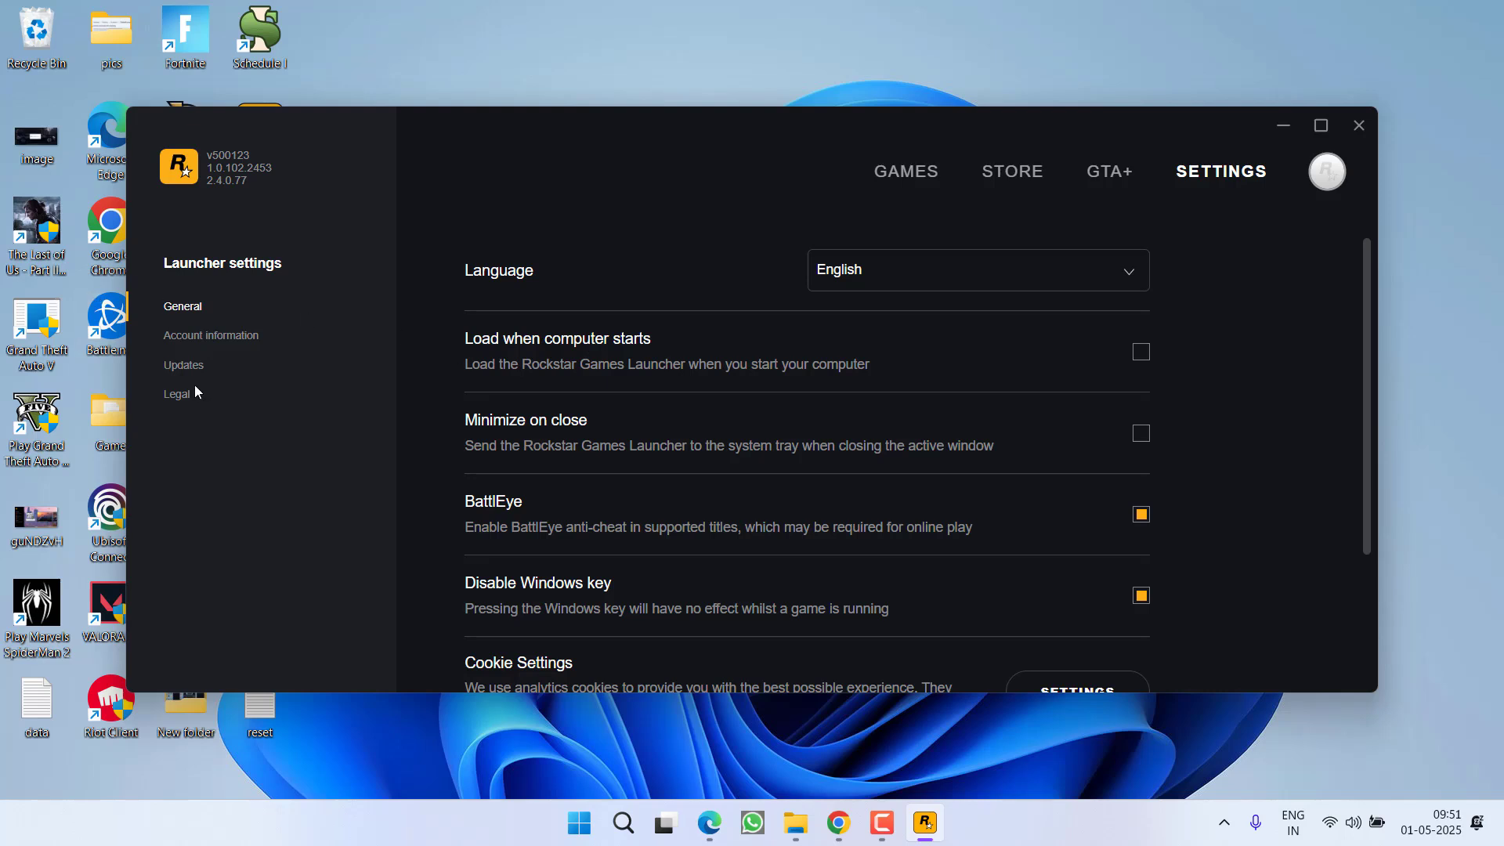
pyautogui.click(211, 335)
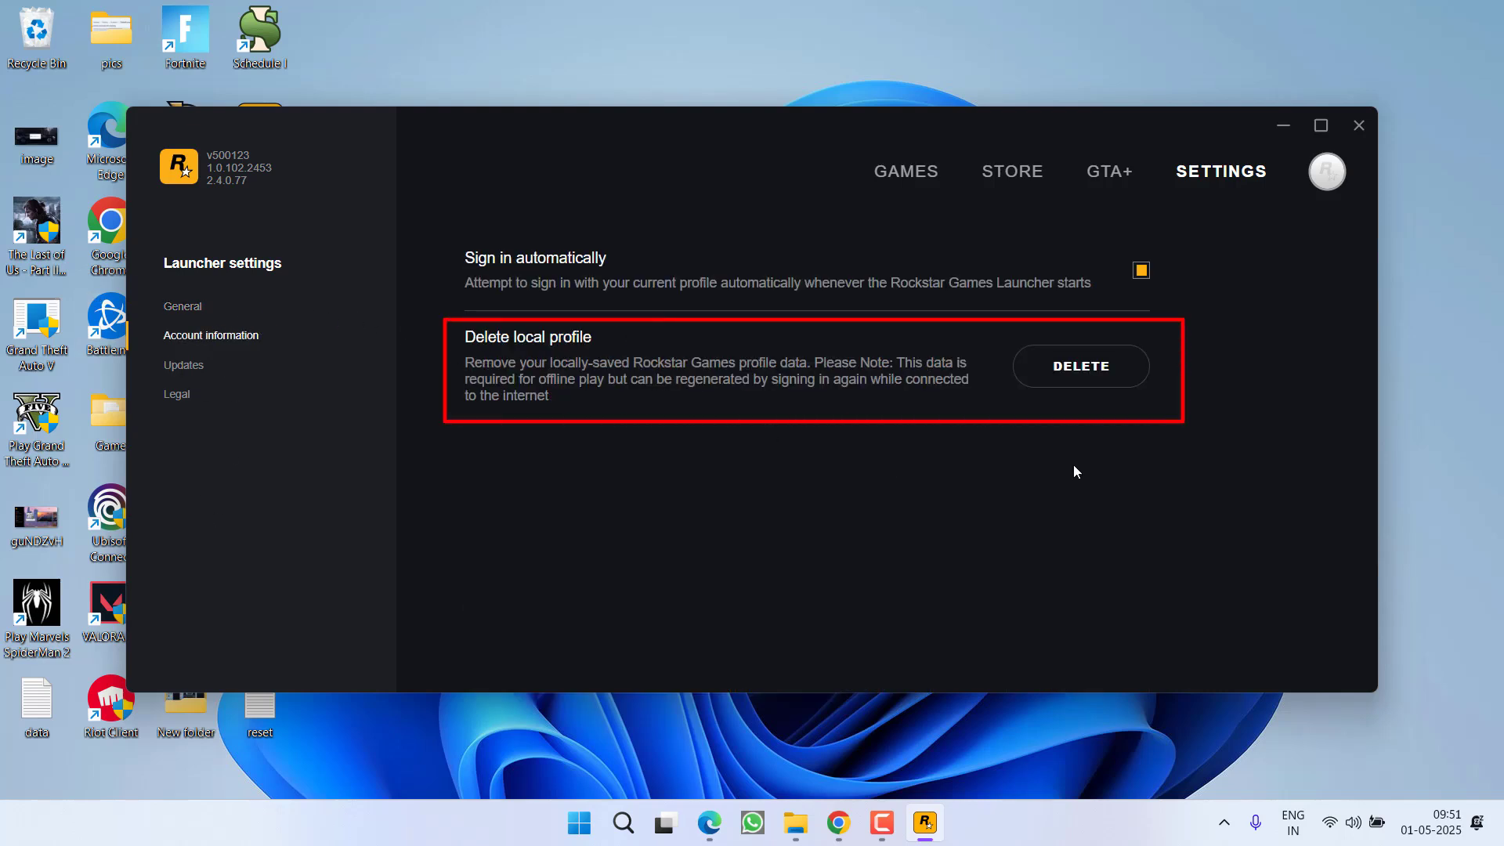
pyautogui.click(1087, 384)
# Step: Confirm the profile deletion and enter the account e-mail and password in Sign In
pyautogui.click(1126, 502)
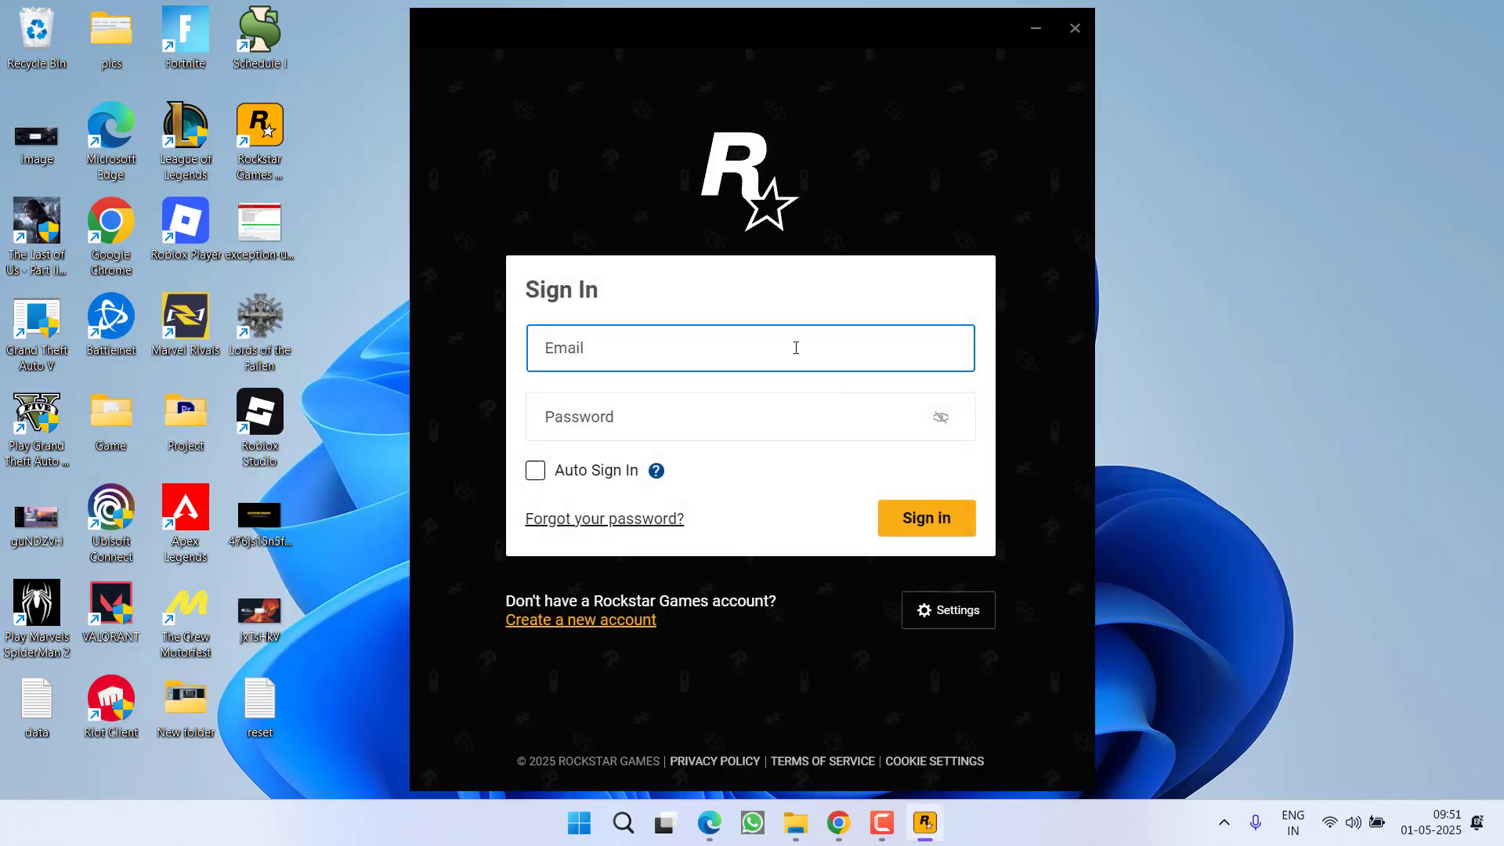
pyautogui.write('viz')
pyautogui.press('BackSpace')
pyautogui.press('BackSpace')
pyautogui.press('BackSpace')
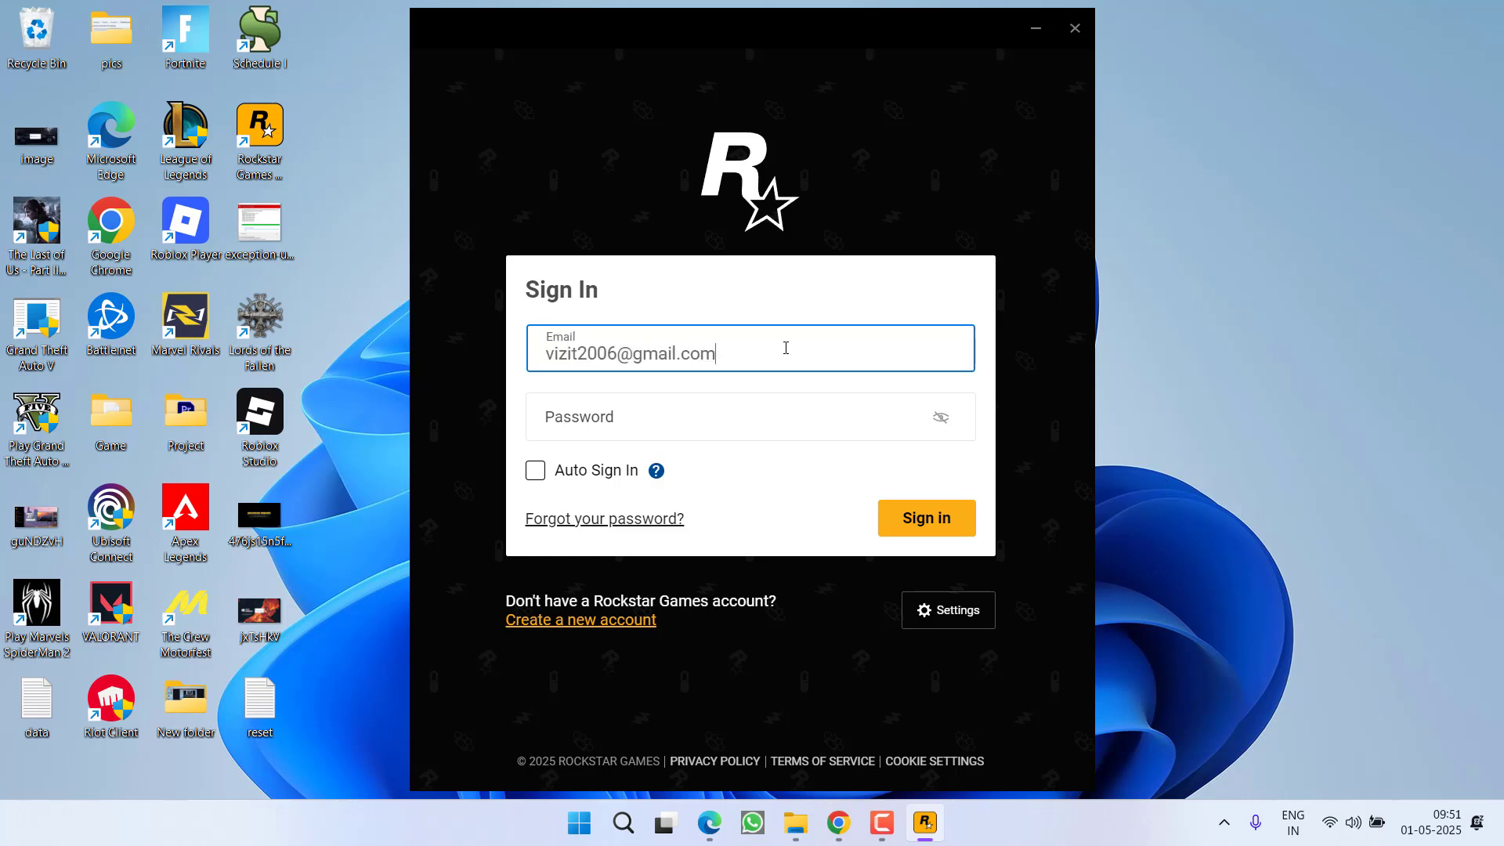
pyautogui.press('Tab')
pyautogui.write('••')
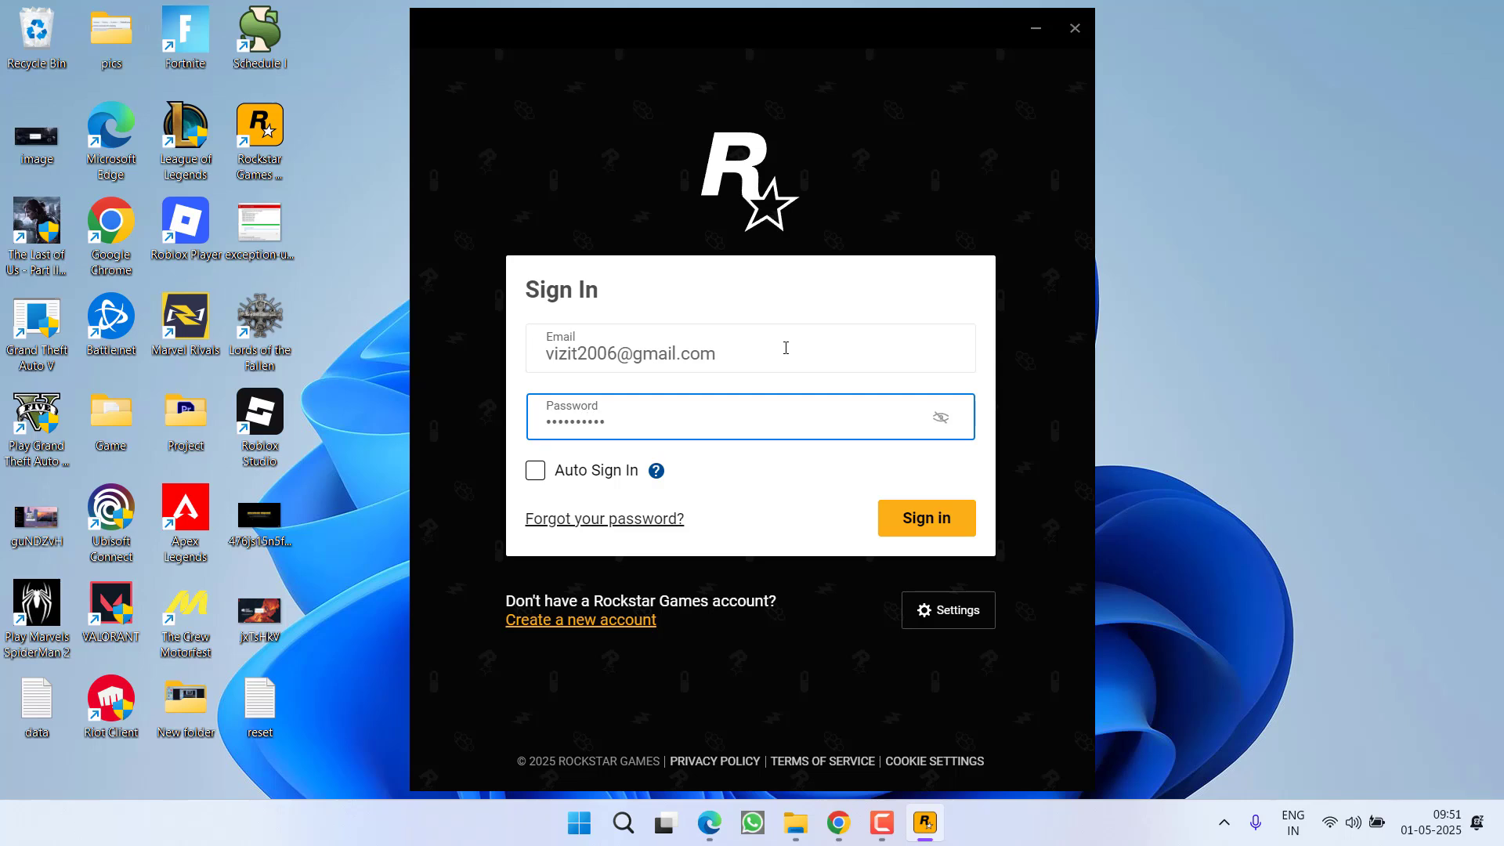
# Step: Enable Auto Sign In, sign in, and close the launcher
pyautogui.click(535, 470)
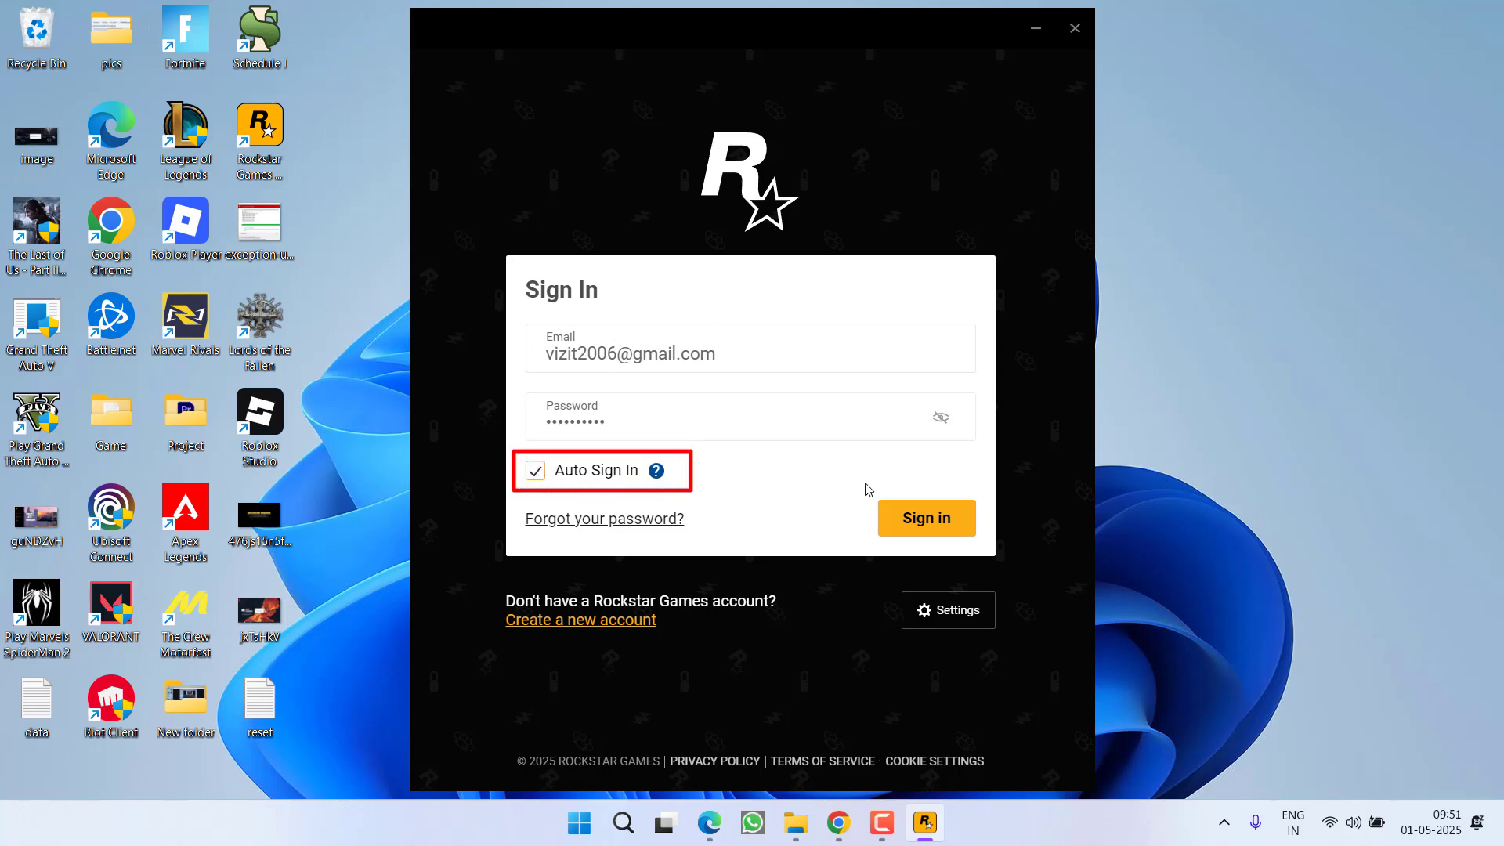
pyautogui.click(901, 514)
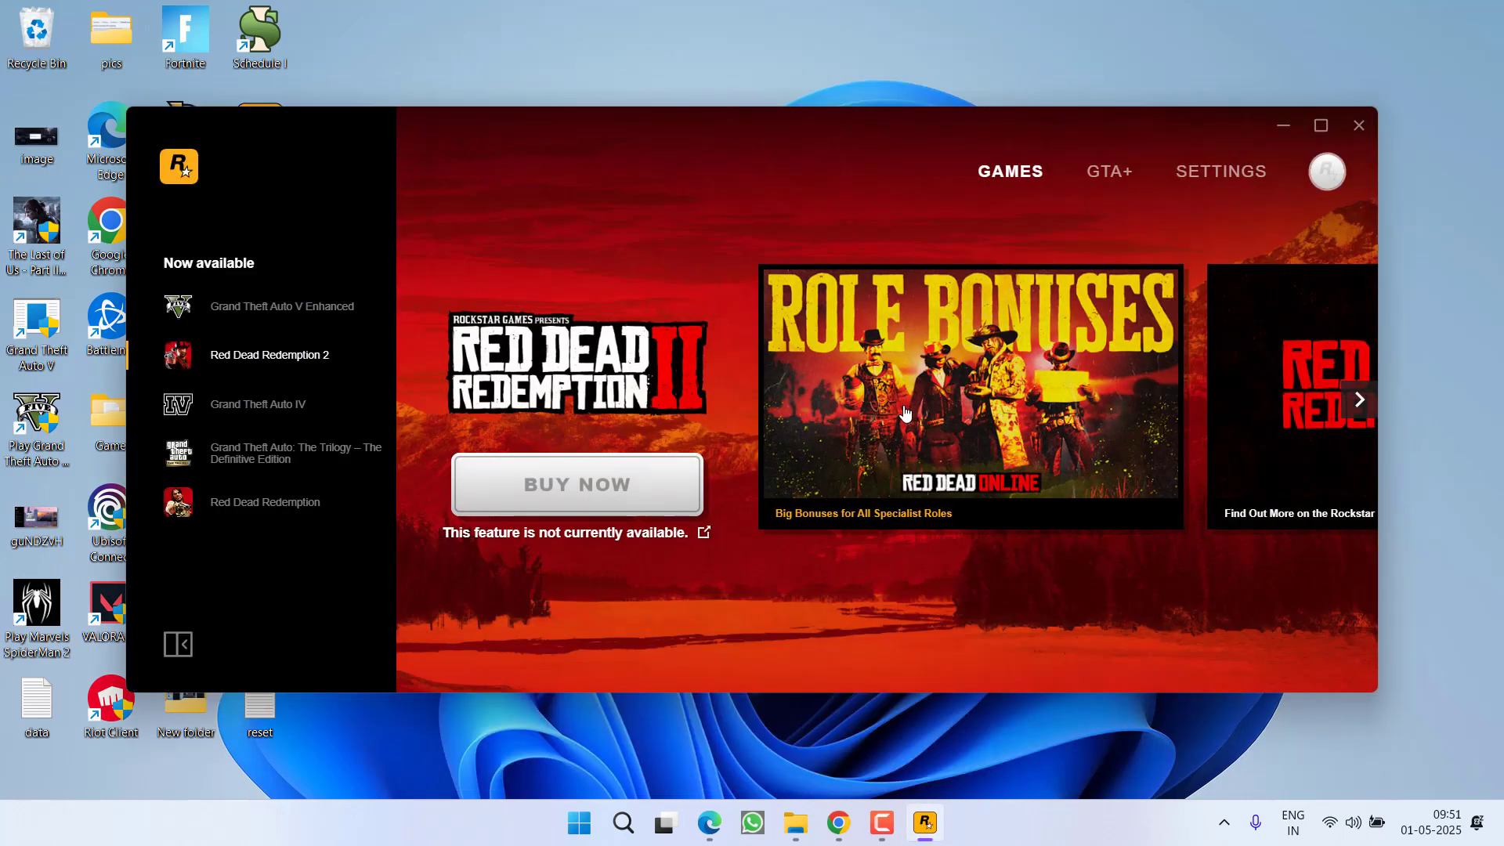
pyautogui.click(1359, 126)
# Step: Relaunch the launcher as administrator via Start search 'rock', approve UAC, then close it
pyautogui.press('super')
pyautogui.write('rock')
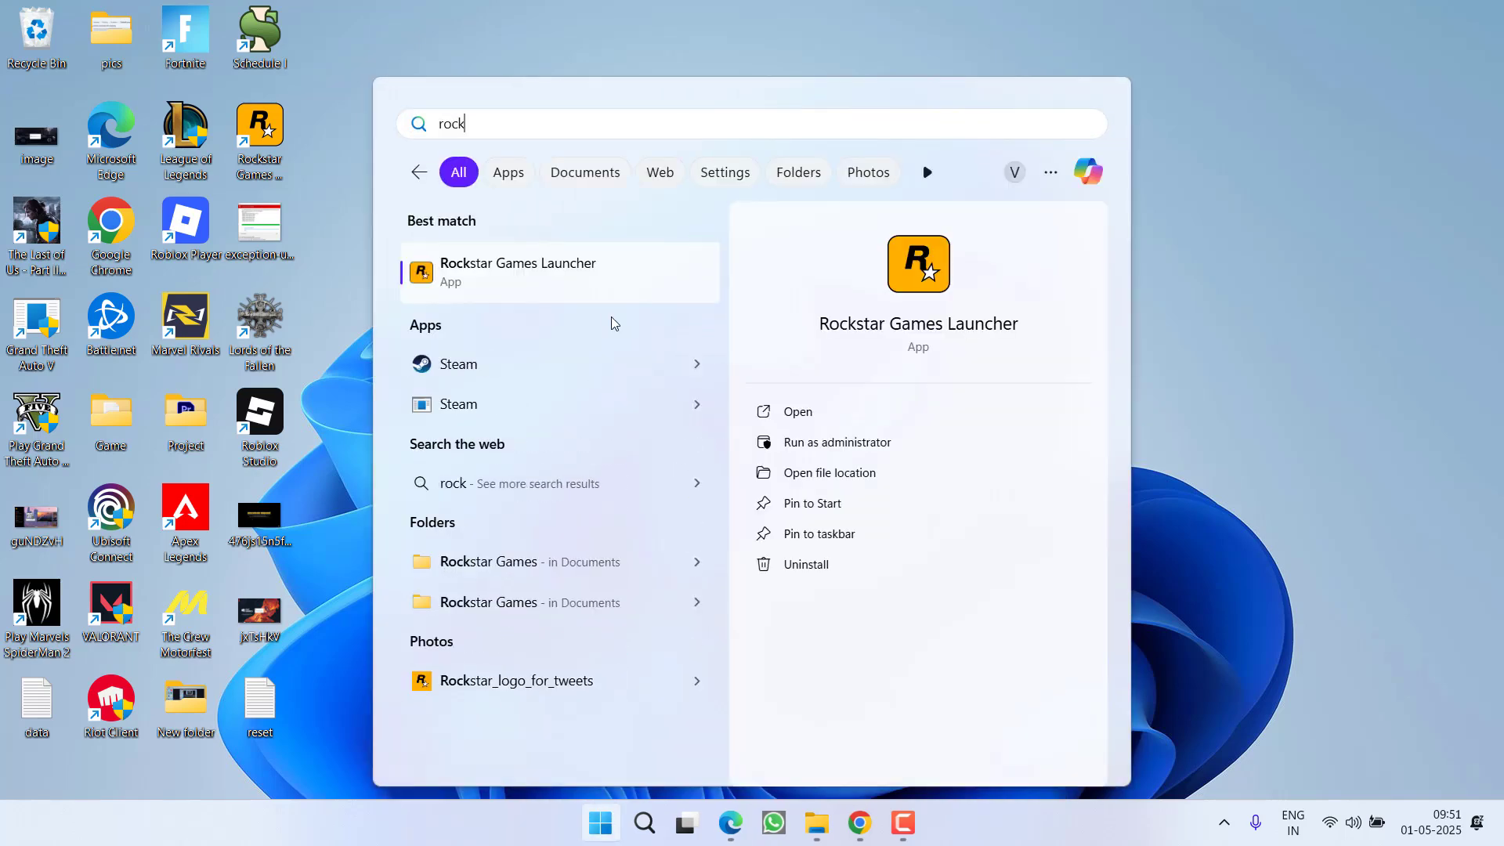
pyautogui.click(880, 446)
pyautogui.click(689, 583)
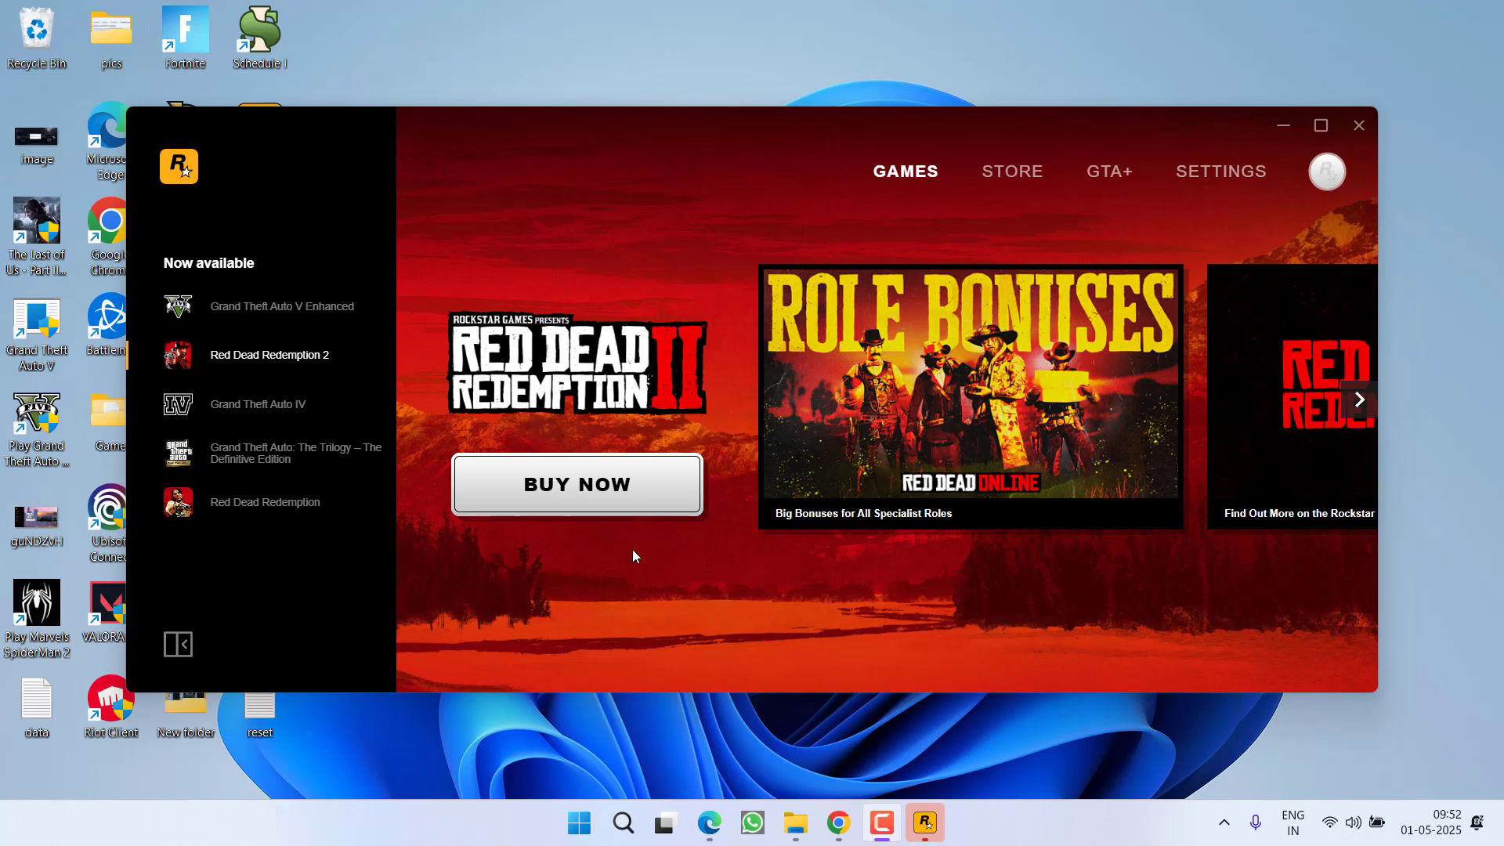
pyautogui.click(1358, 125)
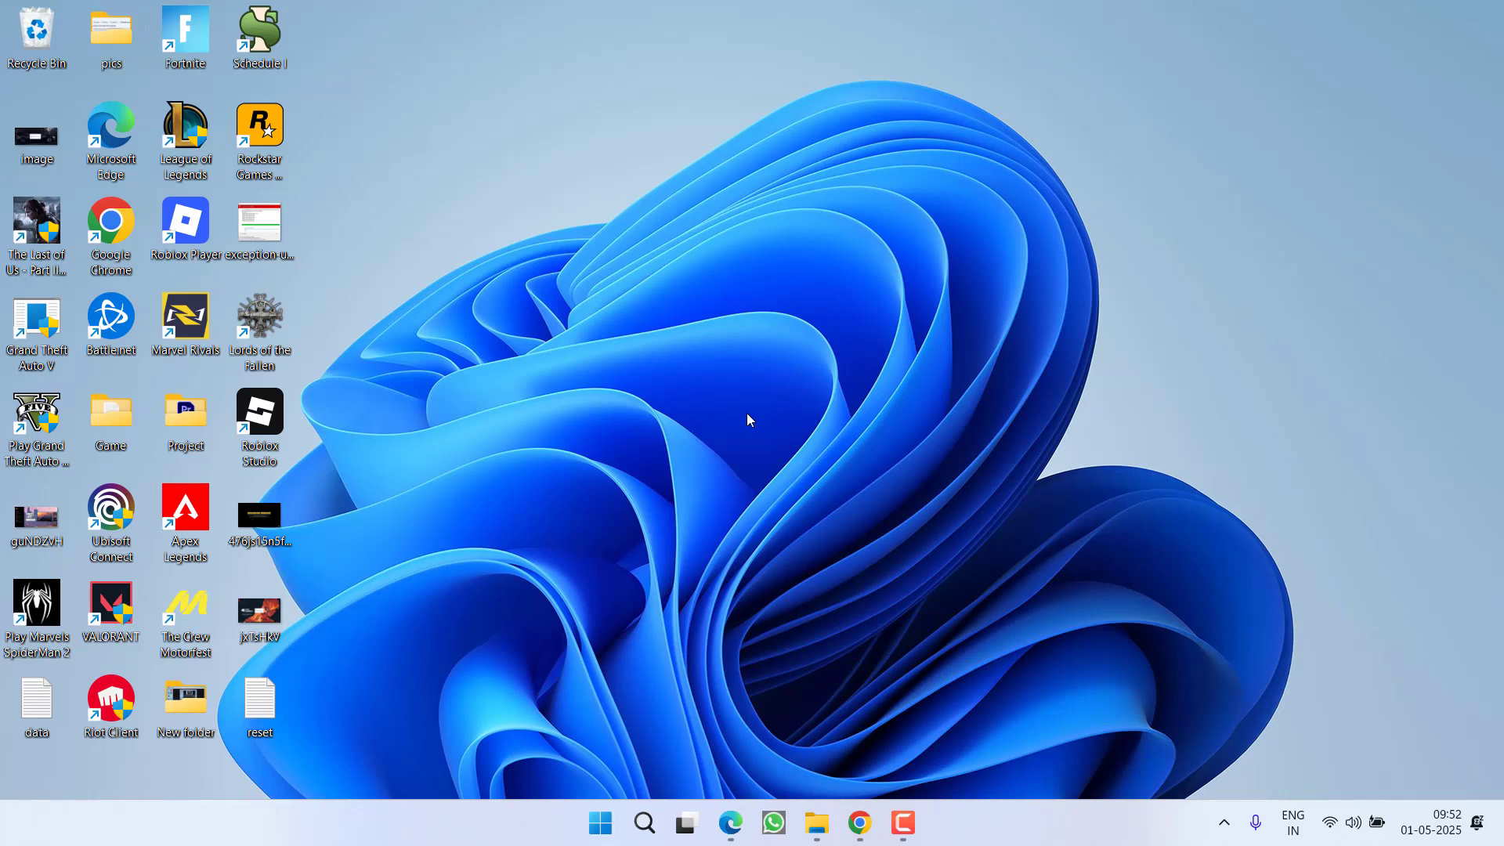
# Step: Sync the clock in Time & language > Date & time, close Settings, and expand the tray icons
pyautogui.press('super+i')
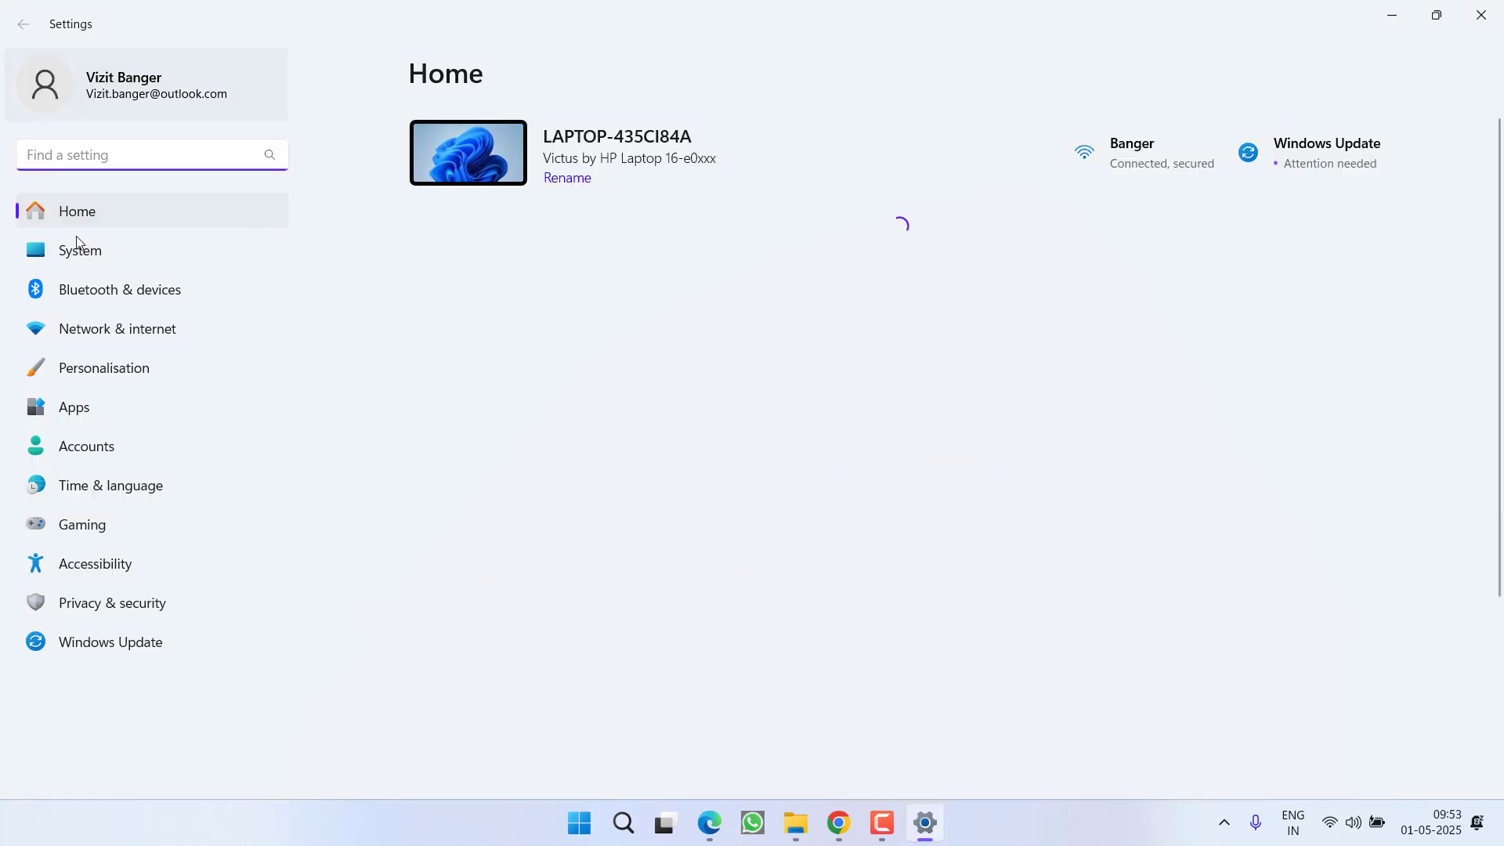
pyautogui.click(116, 490)
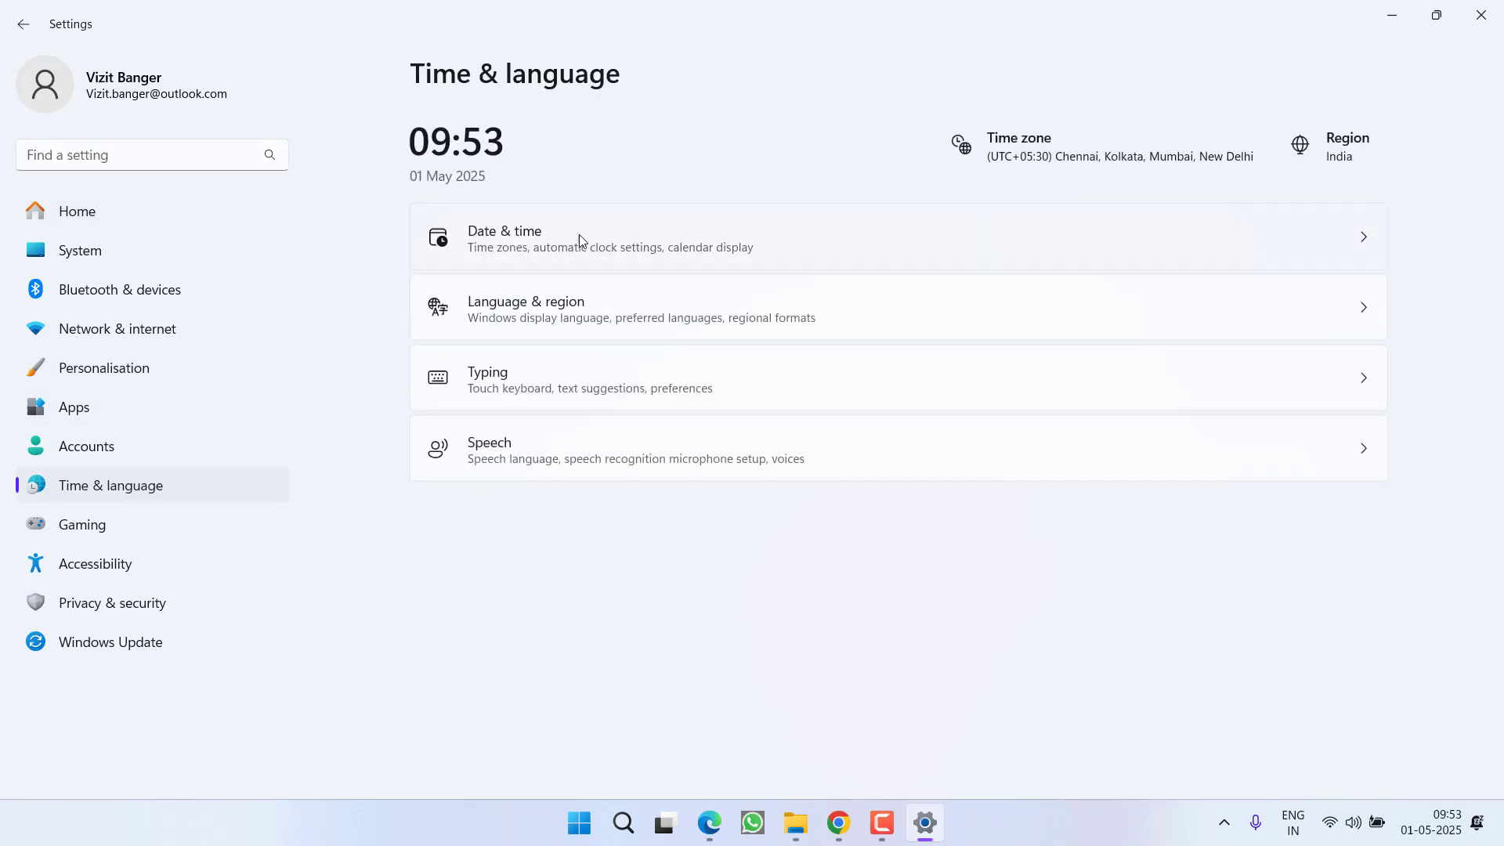
pyautogui.click(634, 239)
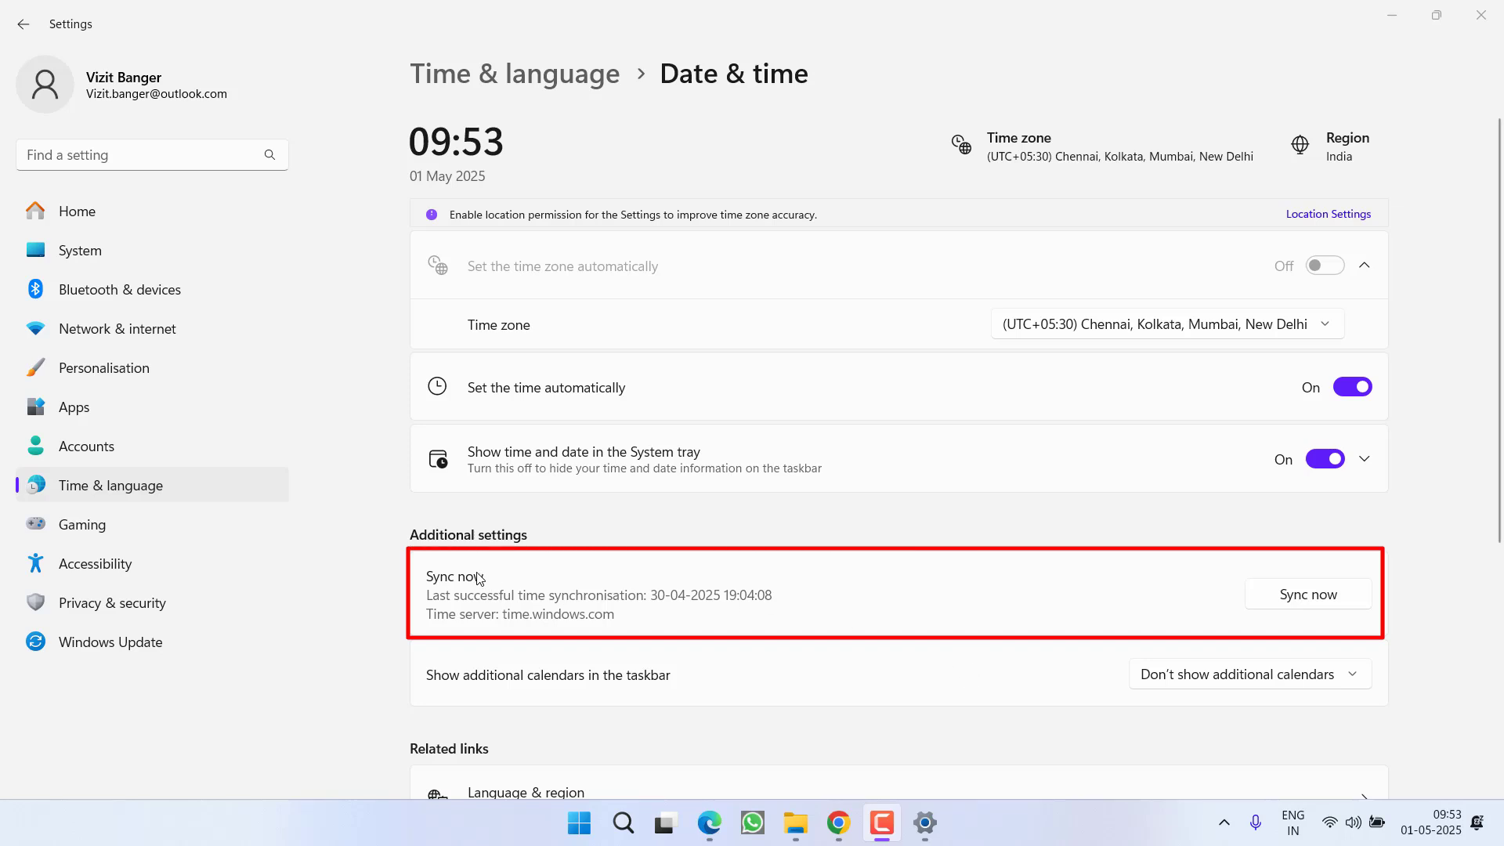
pyautogui.click(1300, 601)
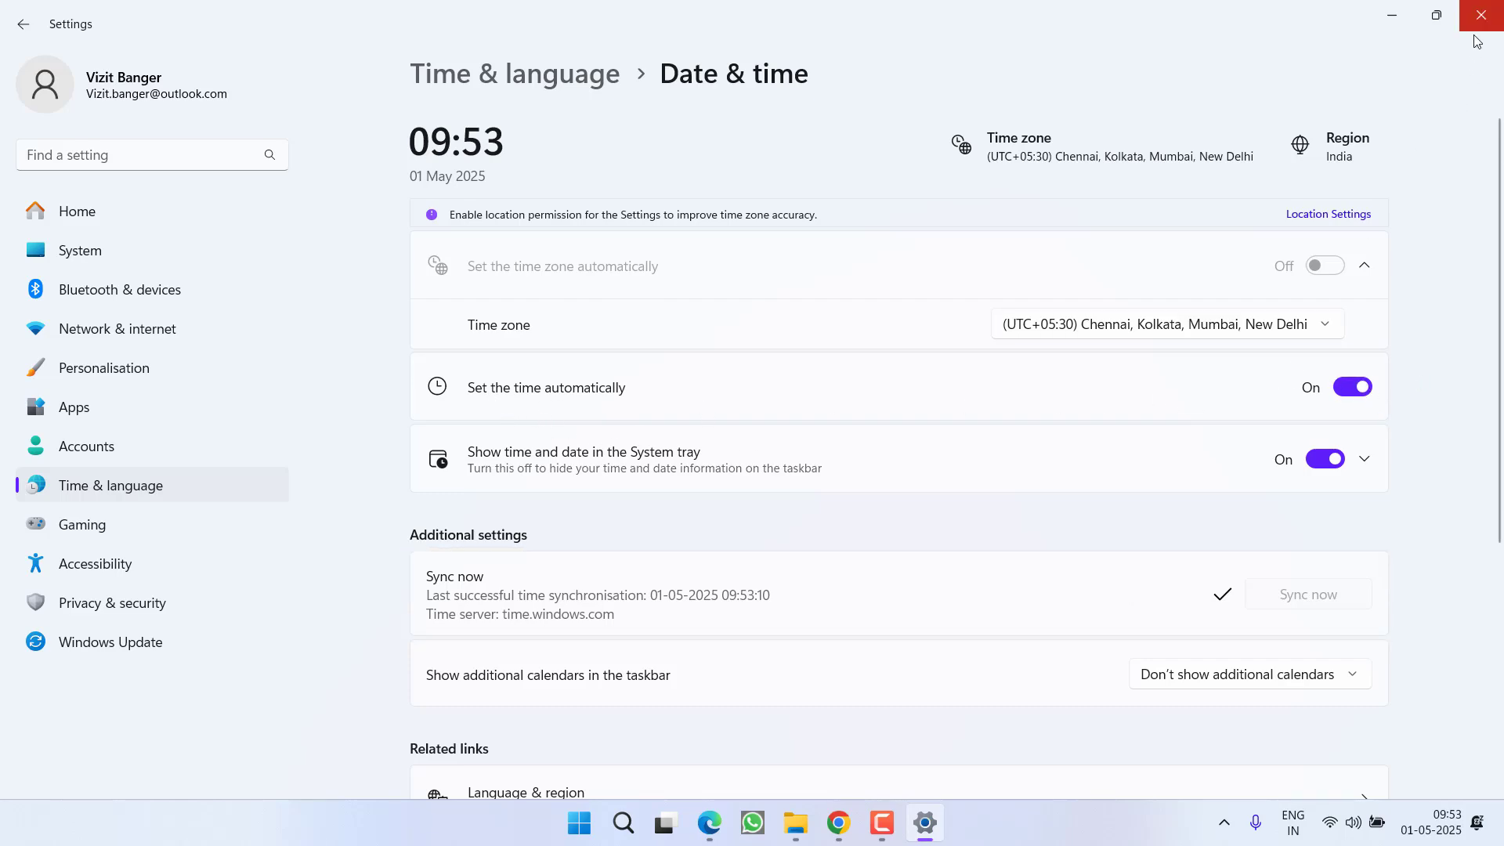
pyautogui.click(1480, 15)
pyautogui.click(1224, 822)
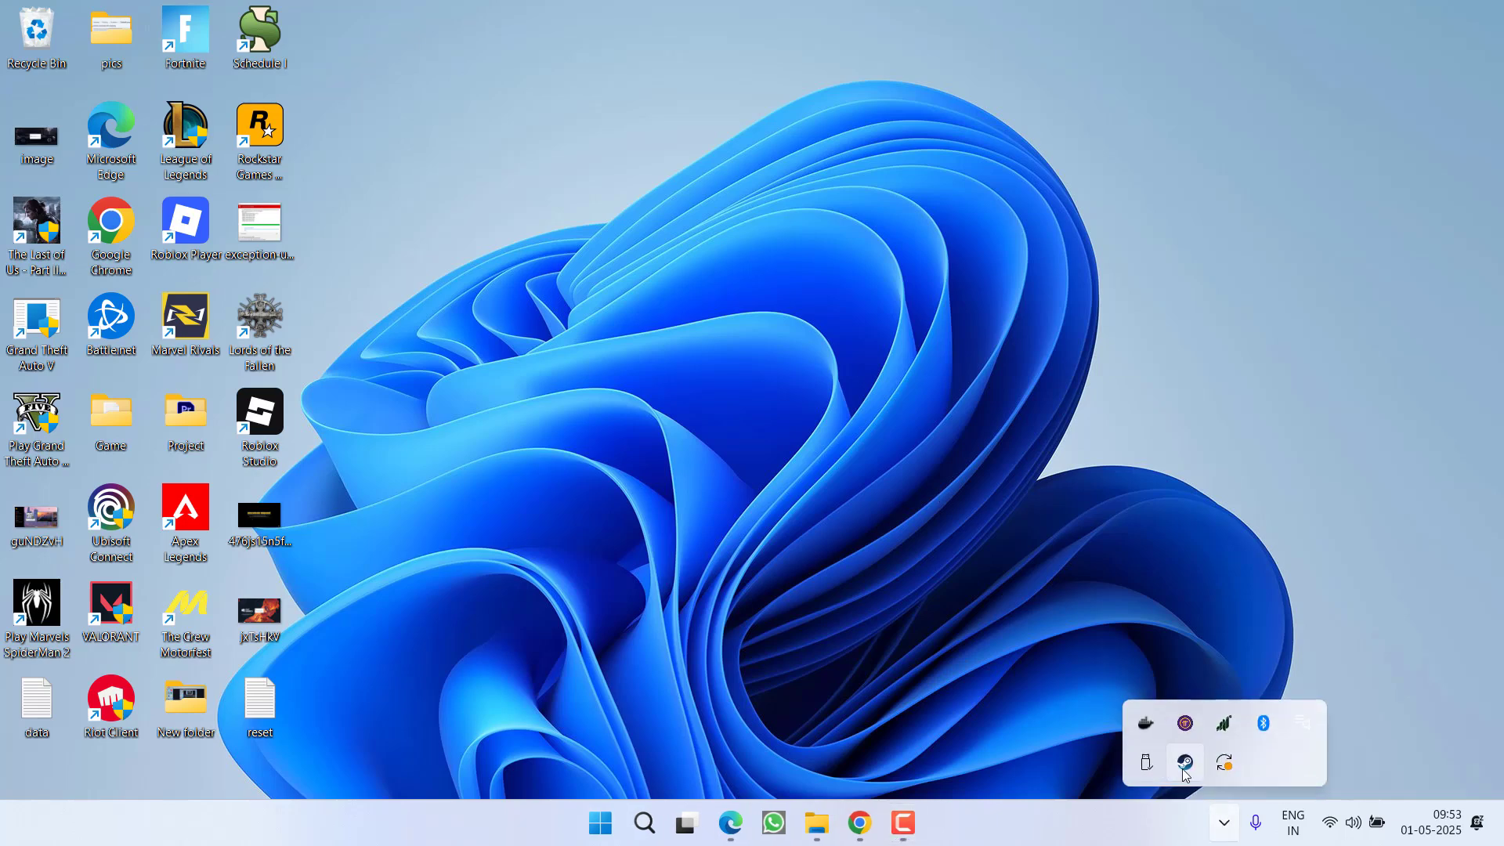
# Step: Open Steam's library and start adding a non-Steam game by browsing for its program
pyautogui.click(1185, 764)
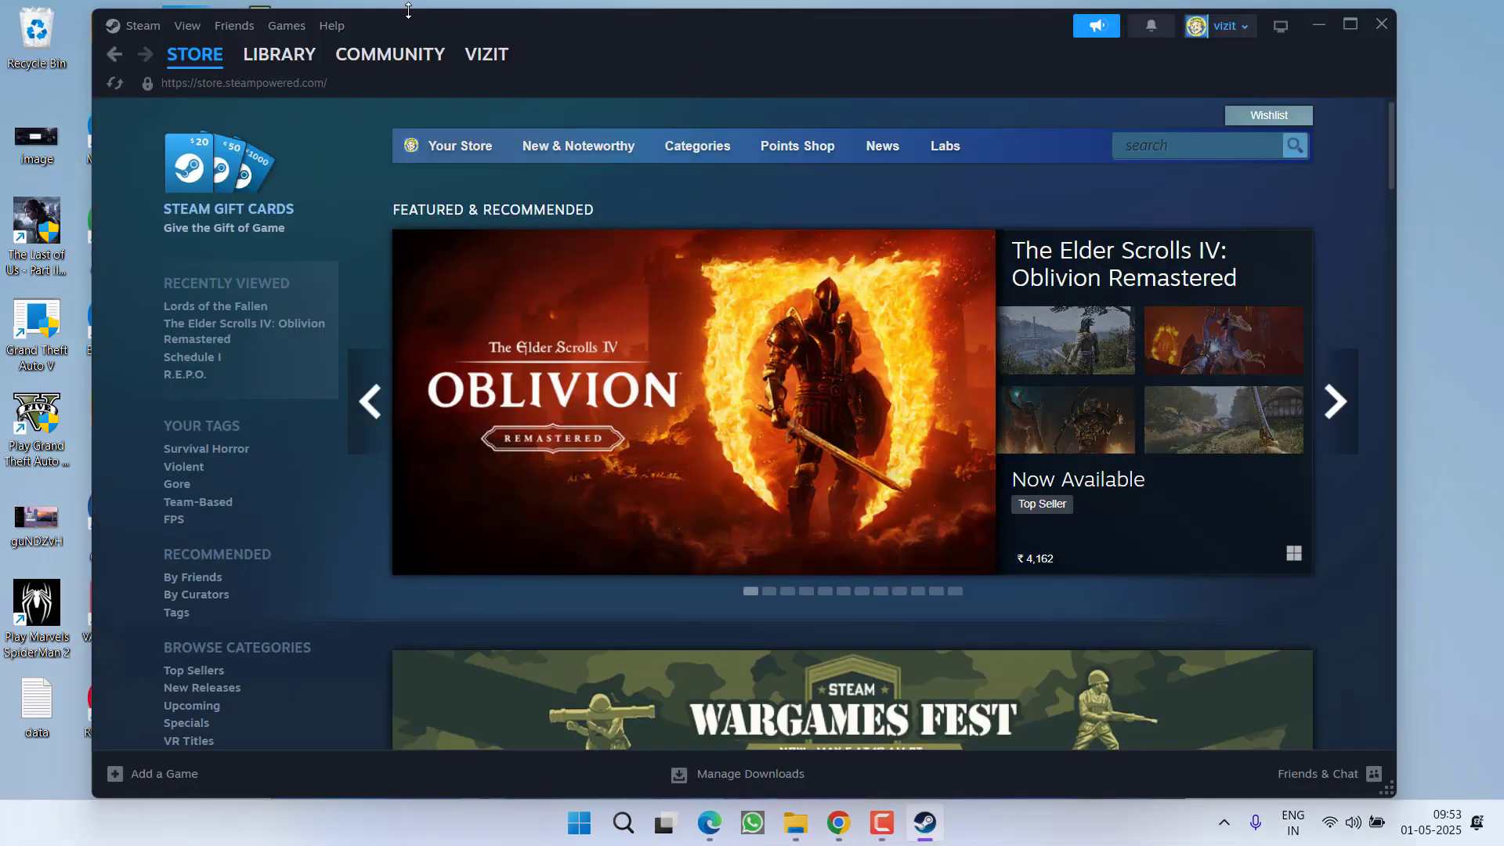
pyautogui.click(305, 63)
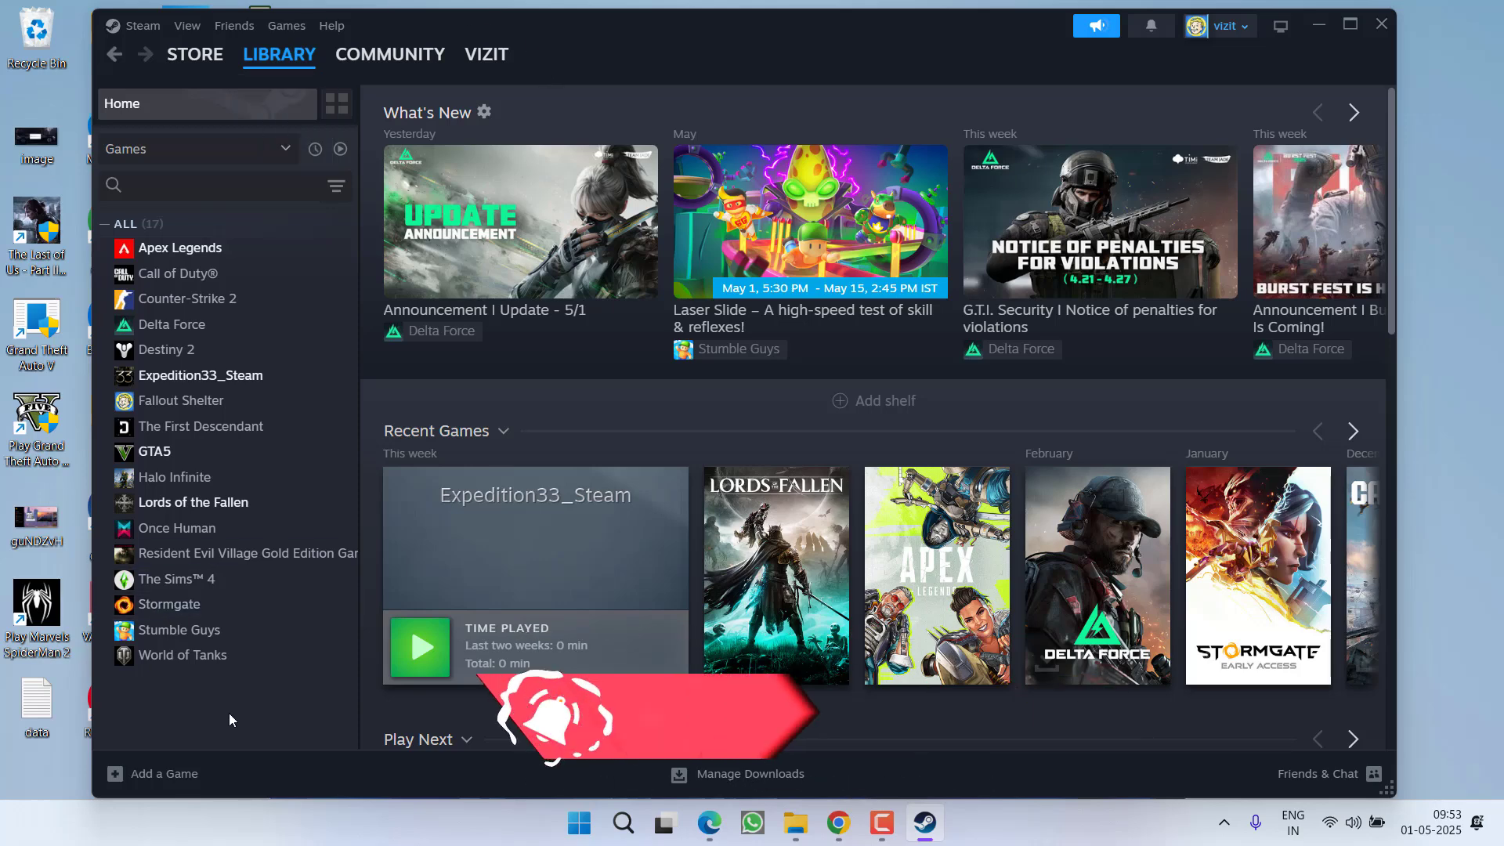
pyautogui.click(143, 779)
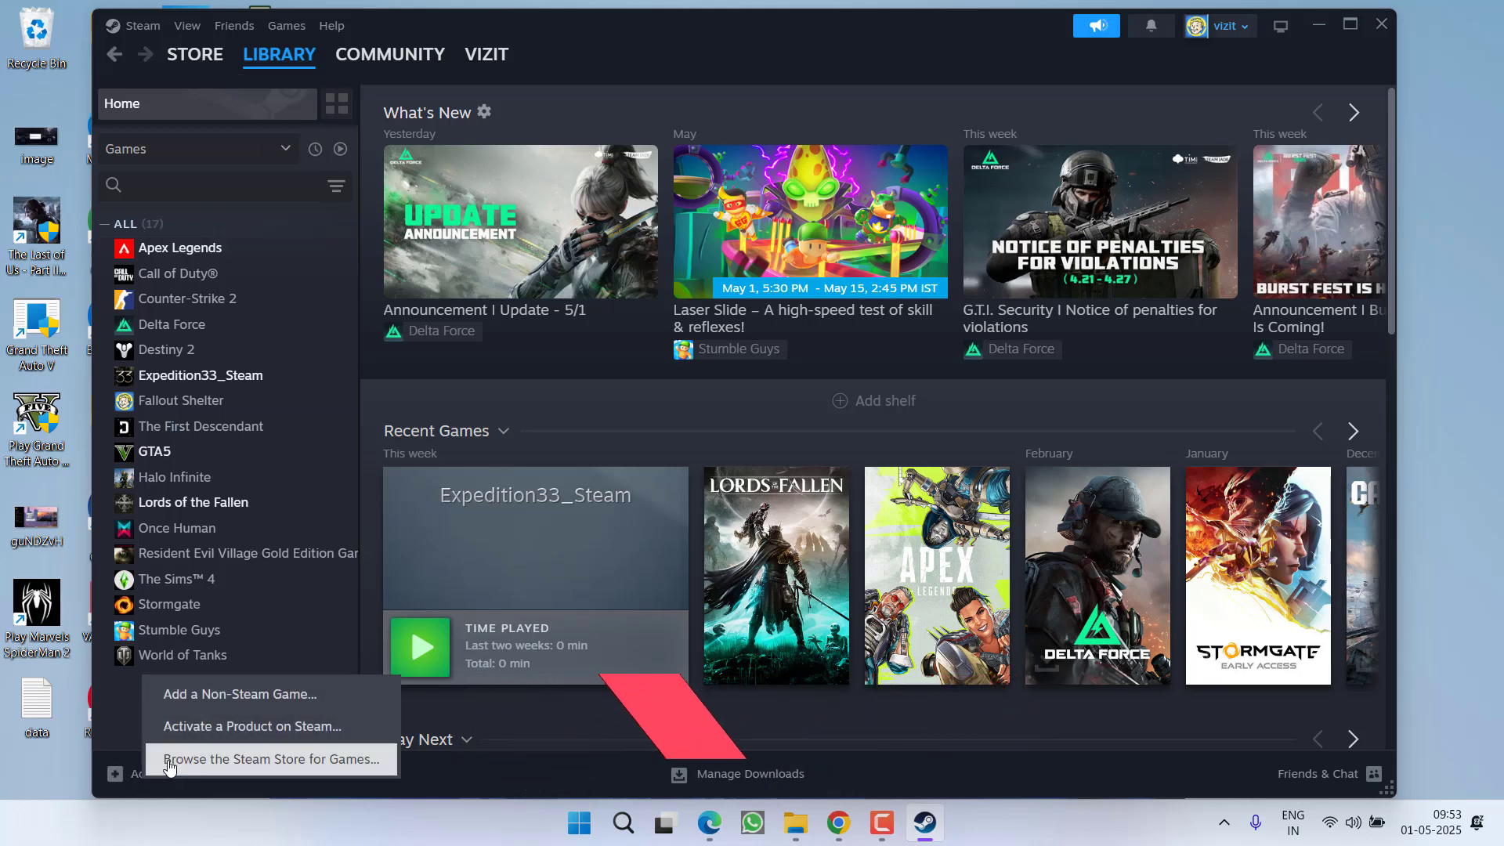
pyautogui.click(267, 695)
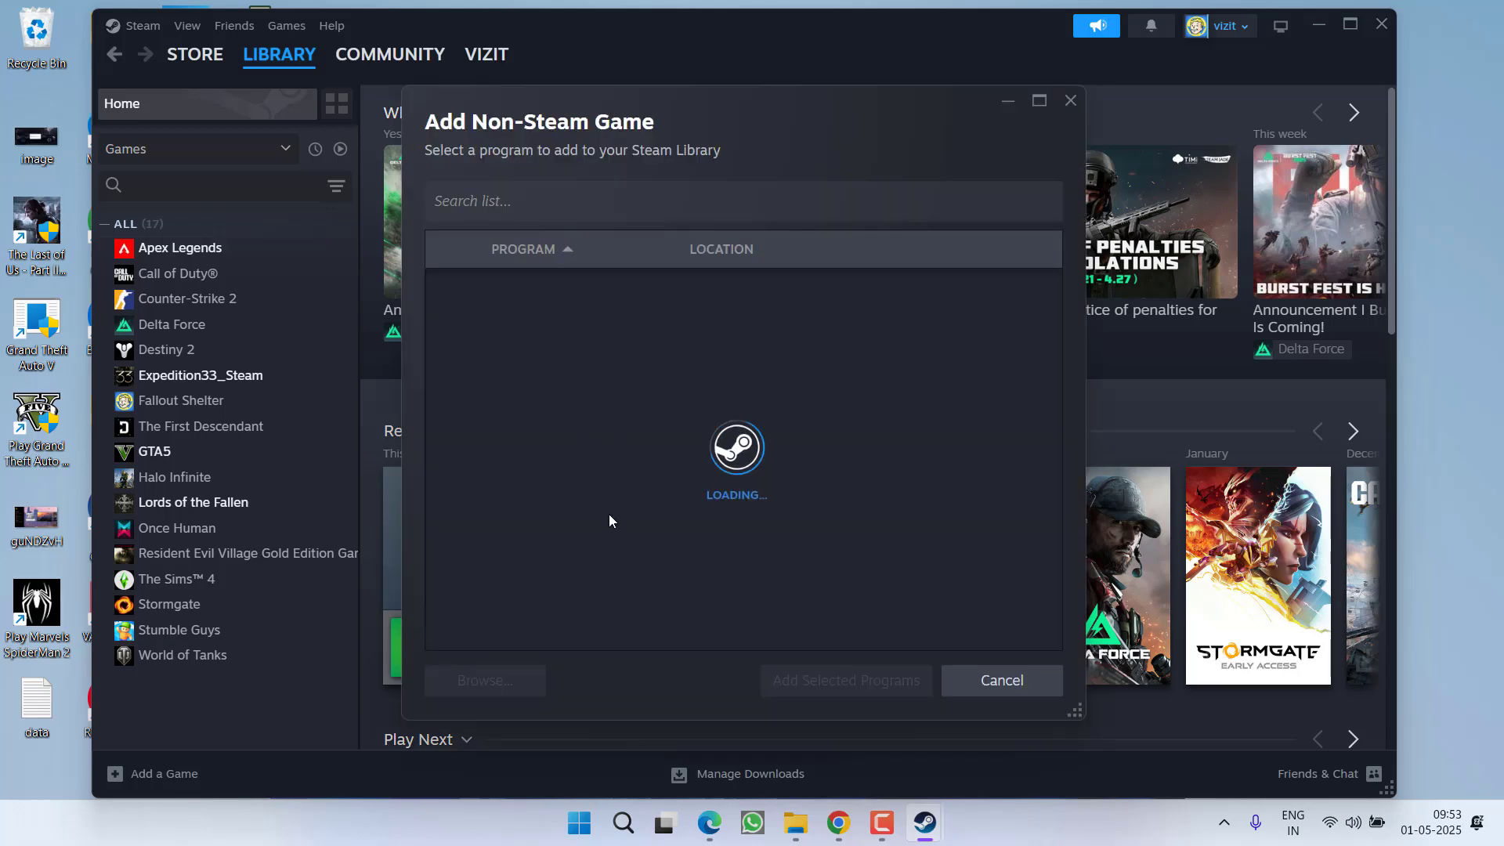
pyautogui.click(486, 678)
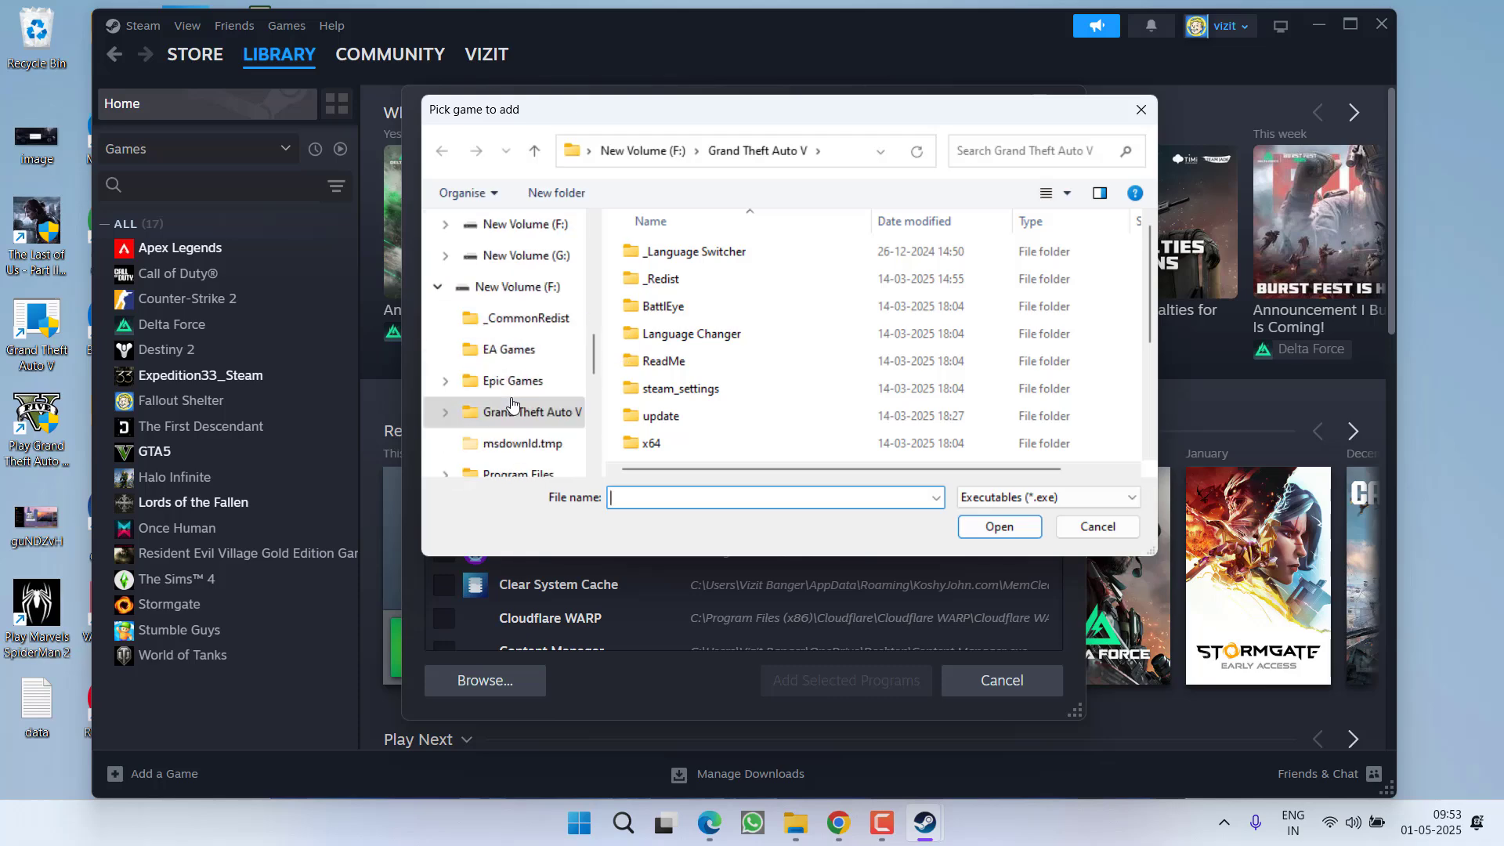
# Step: Pick GTA5 from F:\Grand Theft Auto V, add it, view its page, and minimize Steam
pyautogui.click(520, 286)
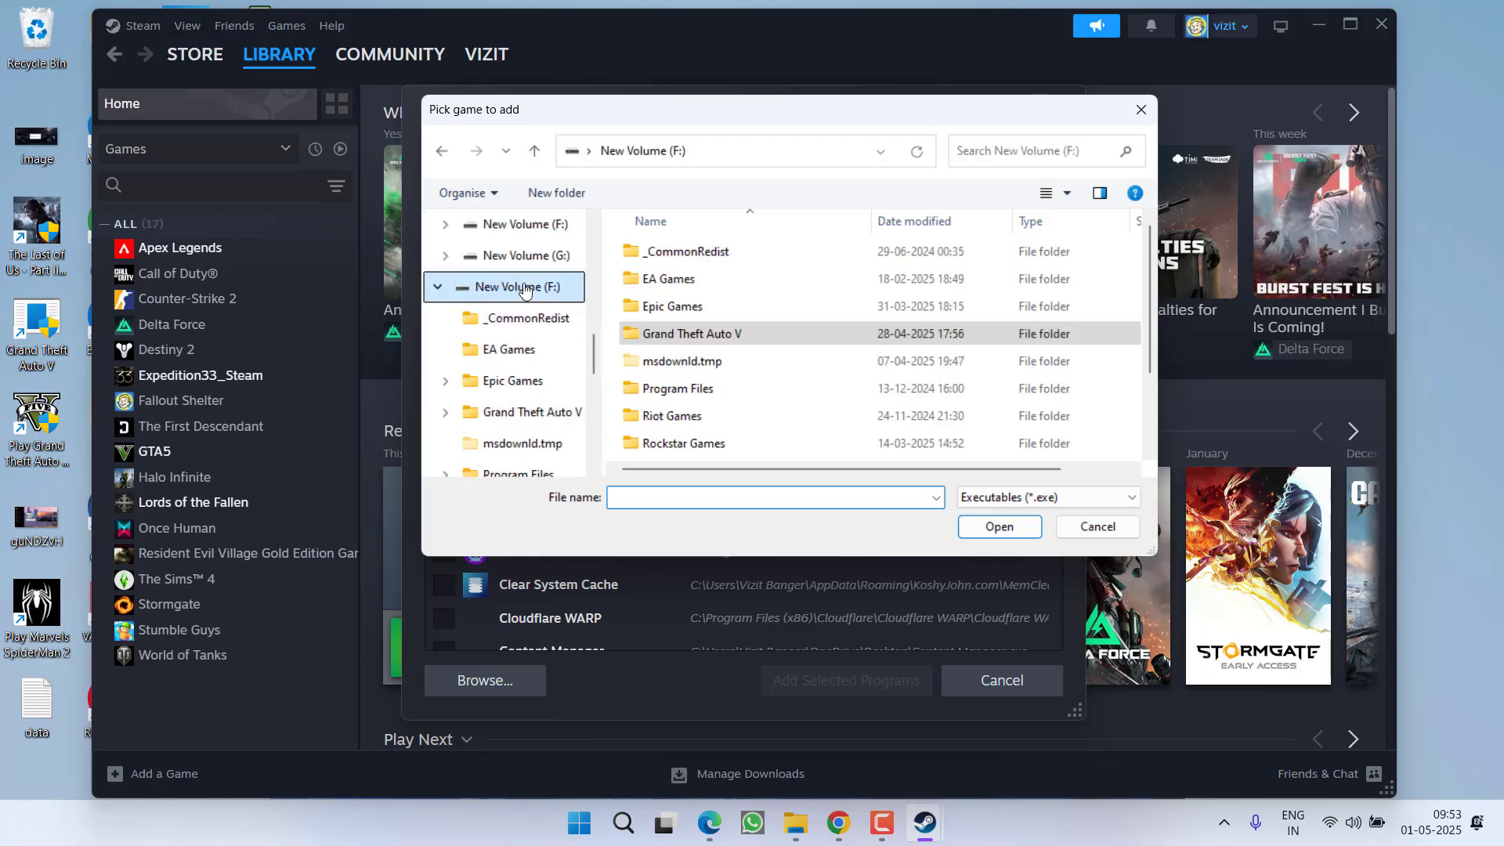
pyautogui.doubleClick(713, 343)
pyautogui.scroll(-3, 714, 345)
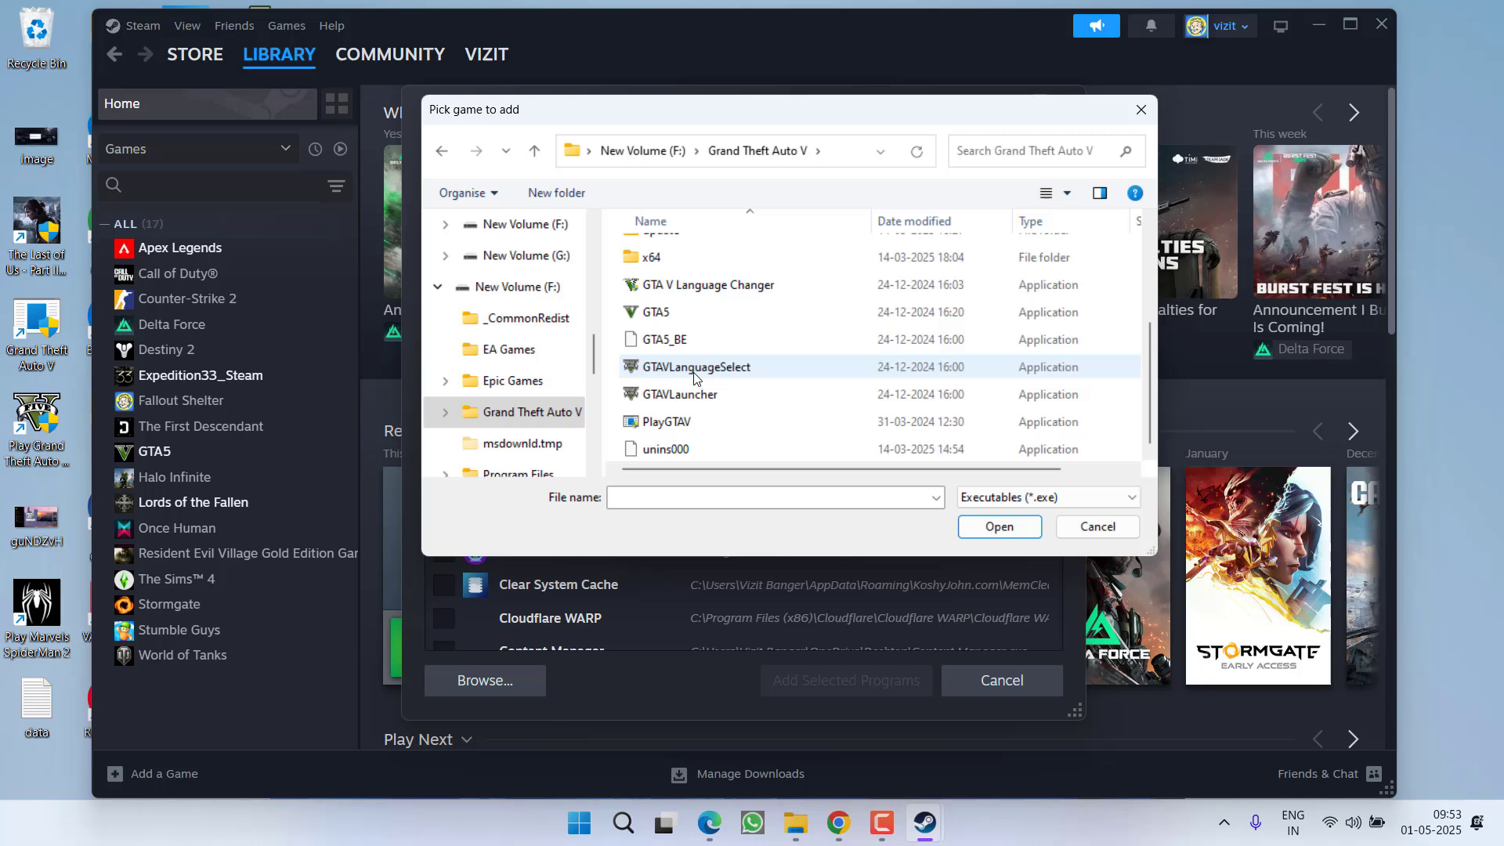
pyautogui.click(652, 313)
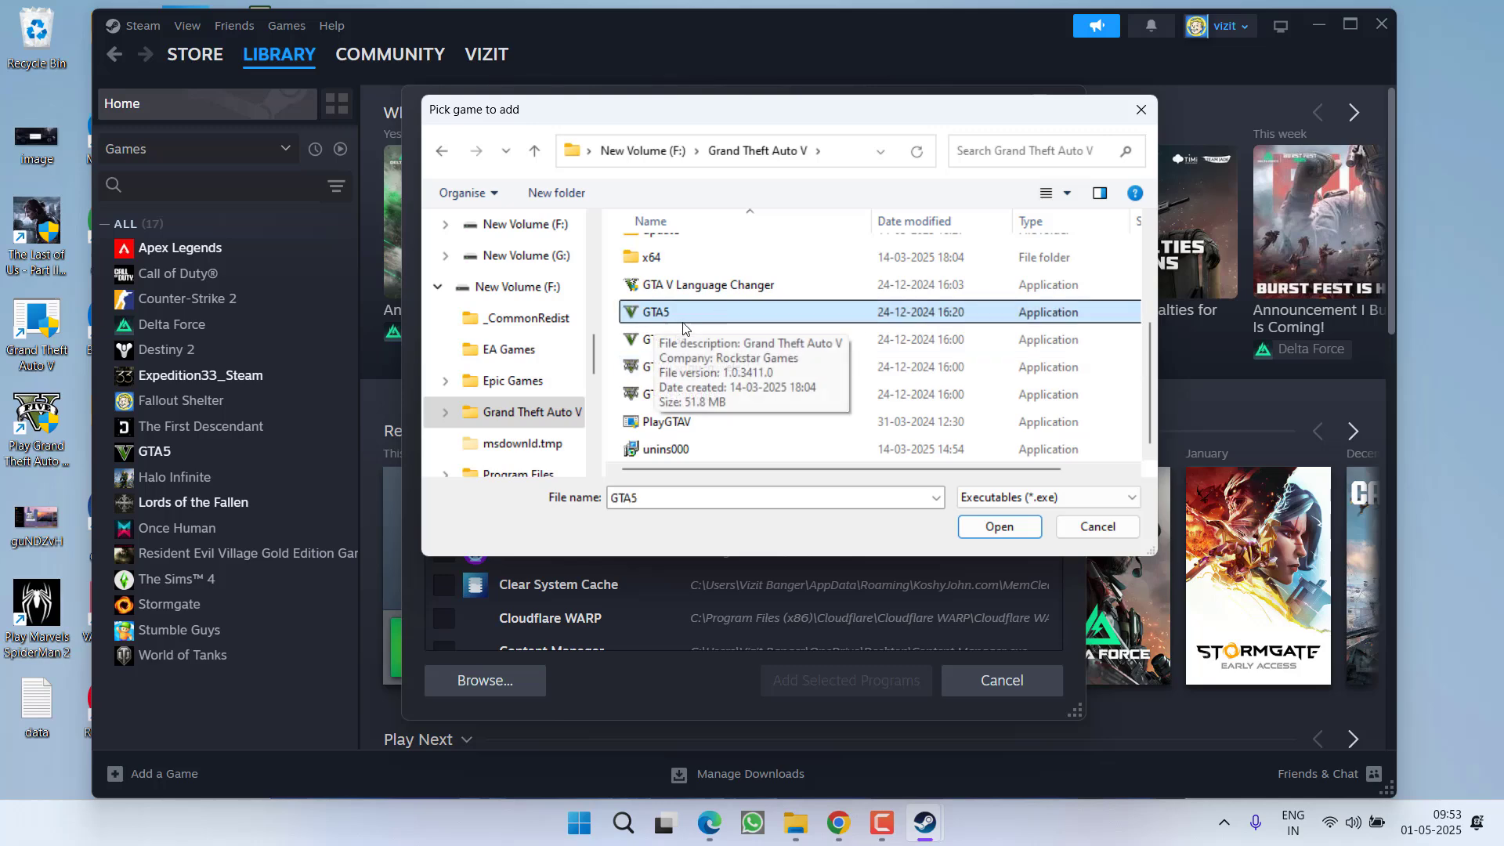
pyautogui.doubleClick(654, 318)
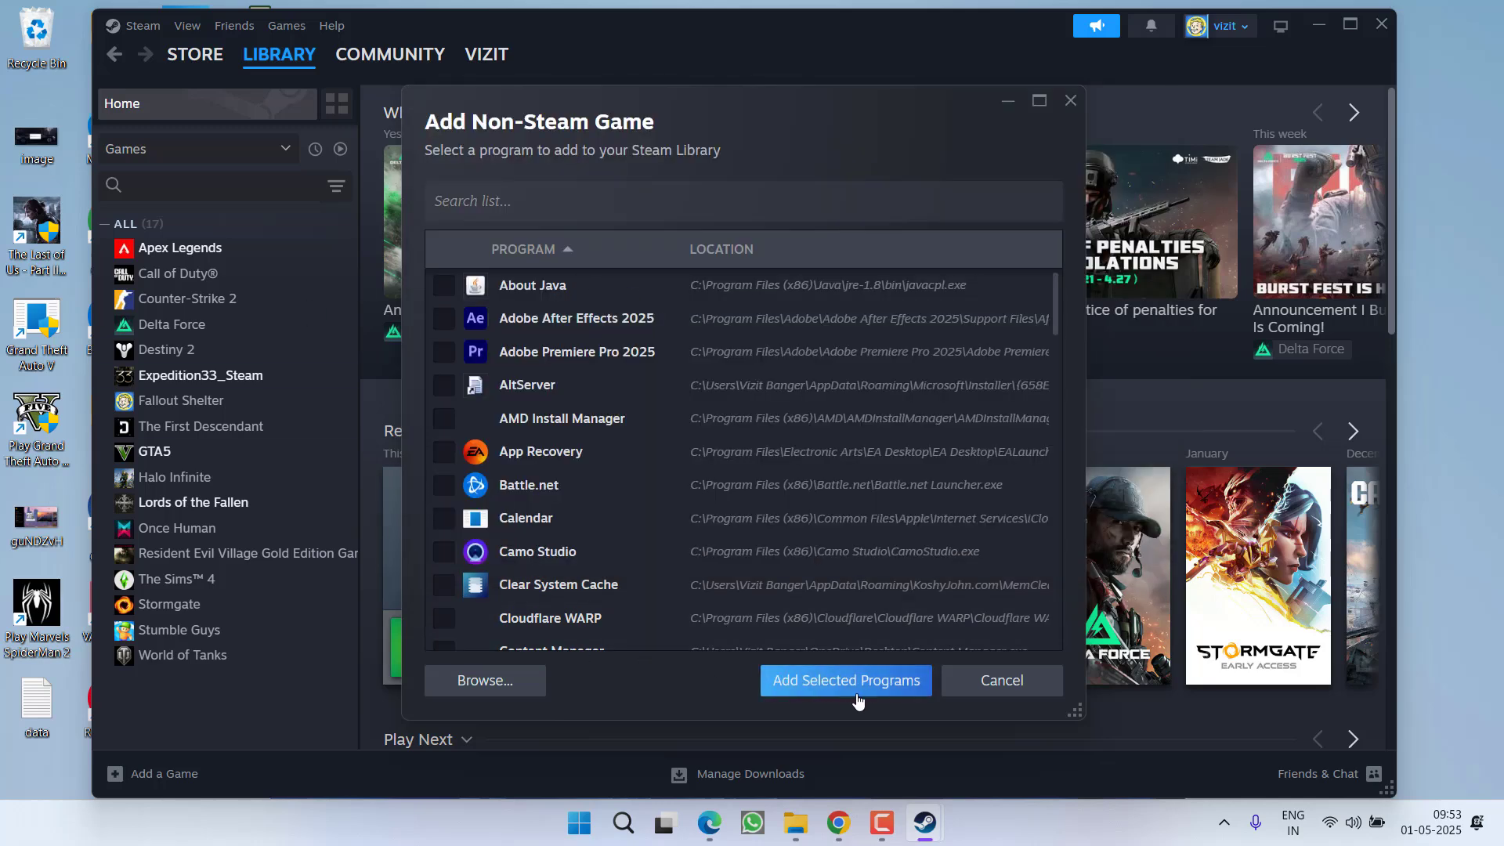
pyautogui.click(846, 680)
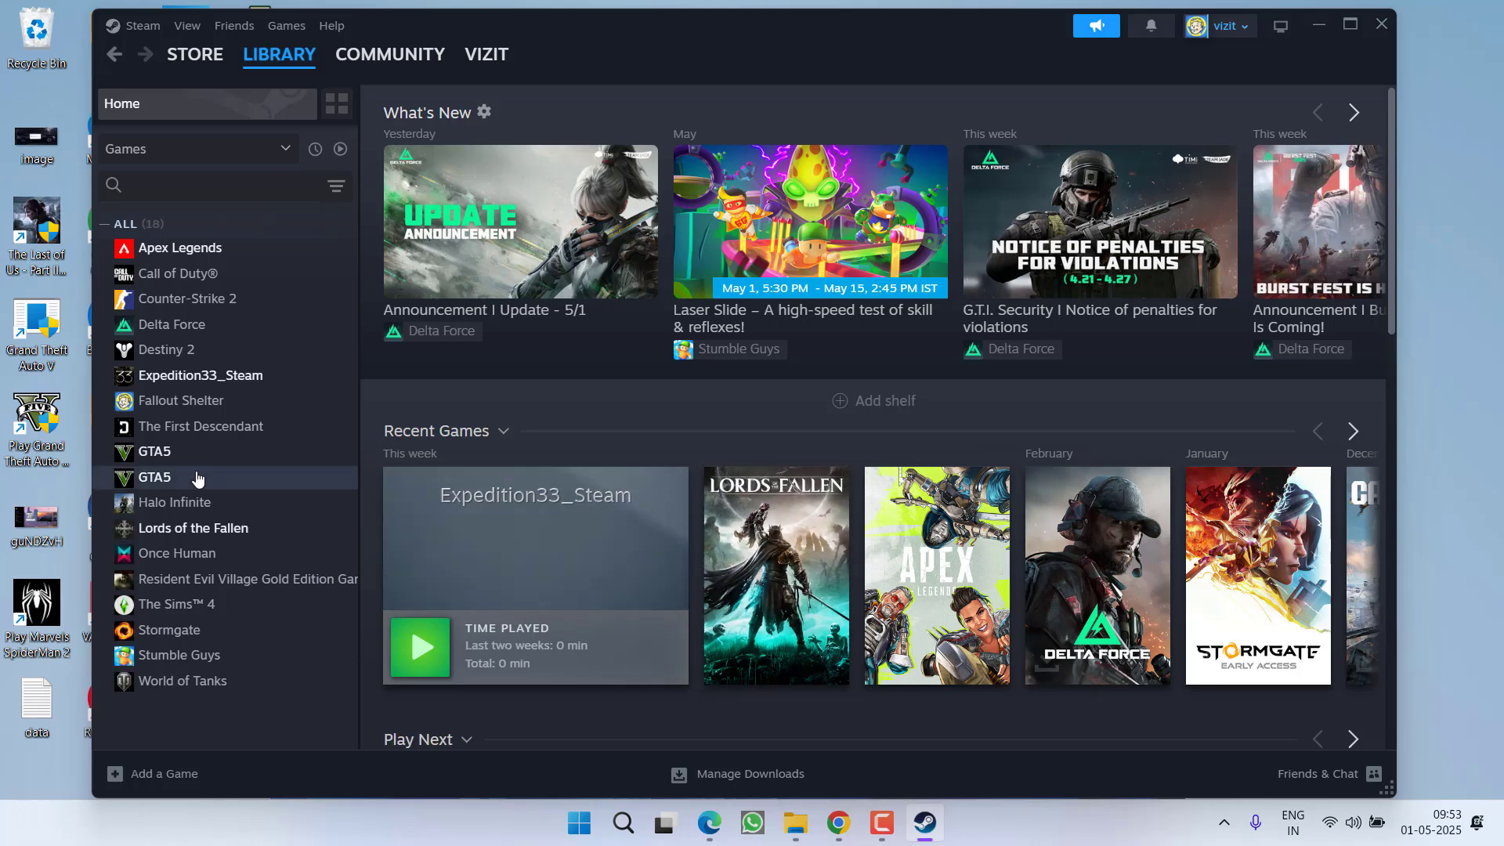
pyautogui.click(195, 477)
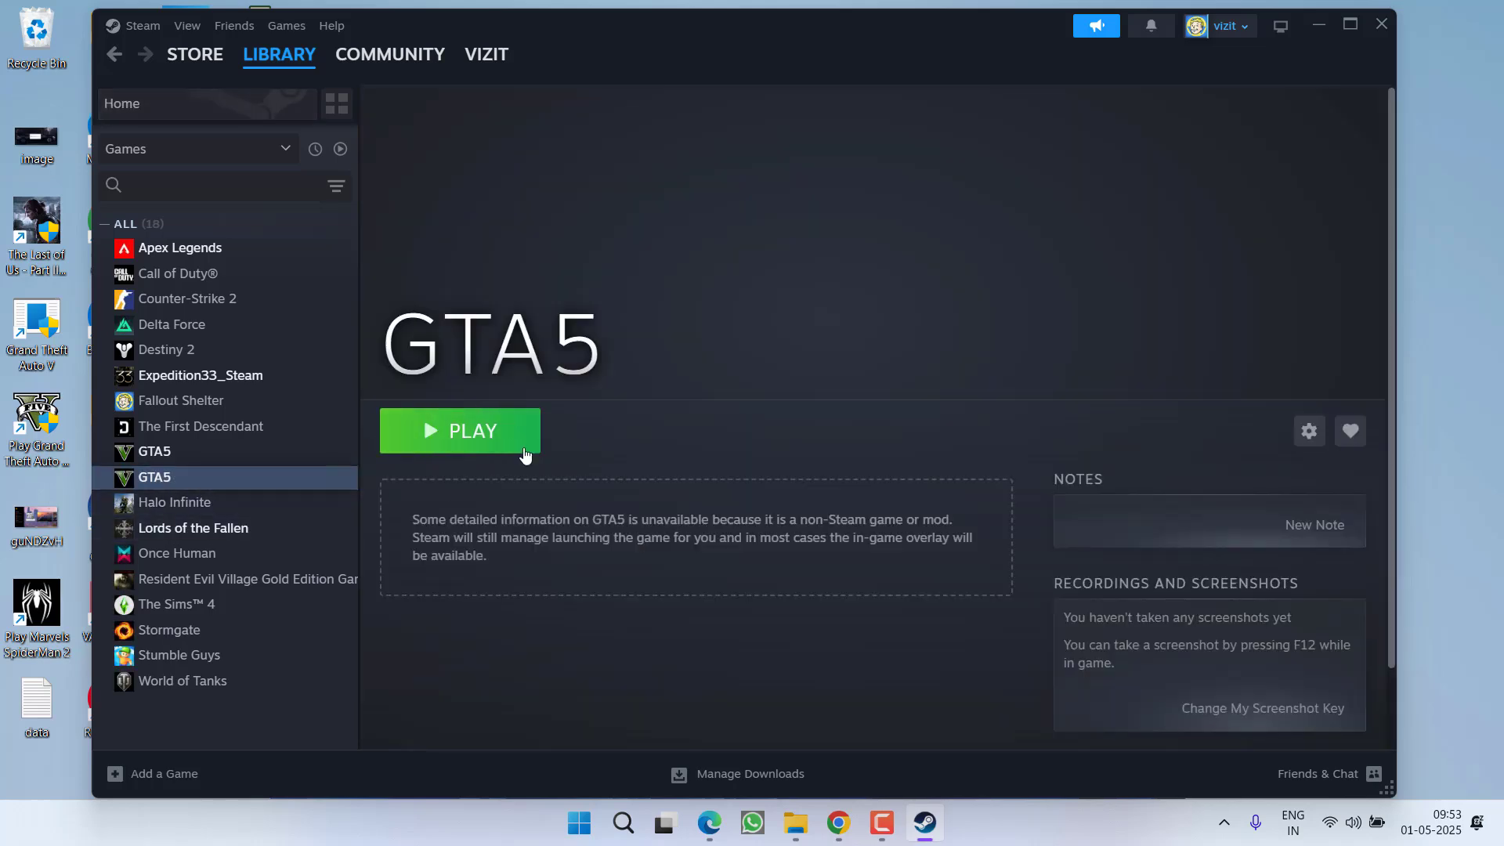
pyautogui.click(1319, 24)
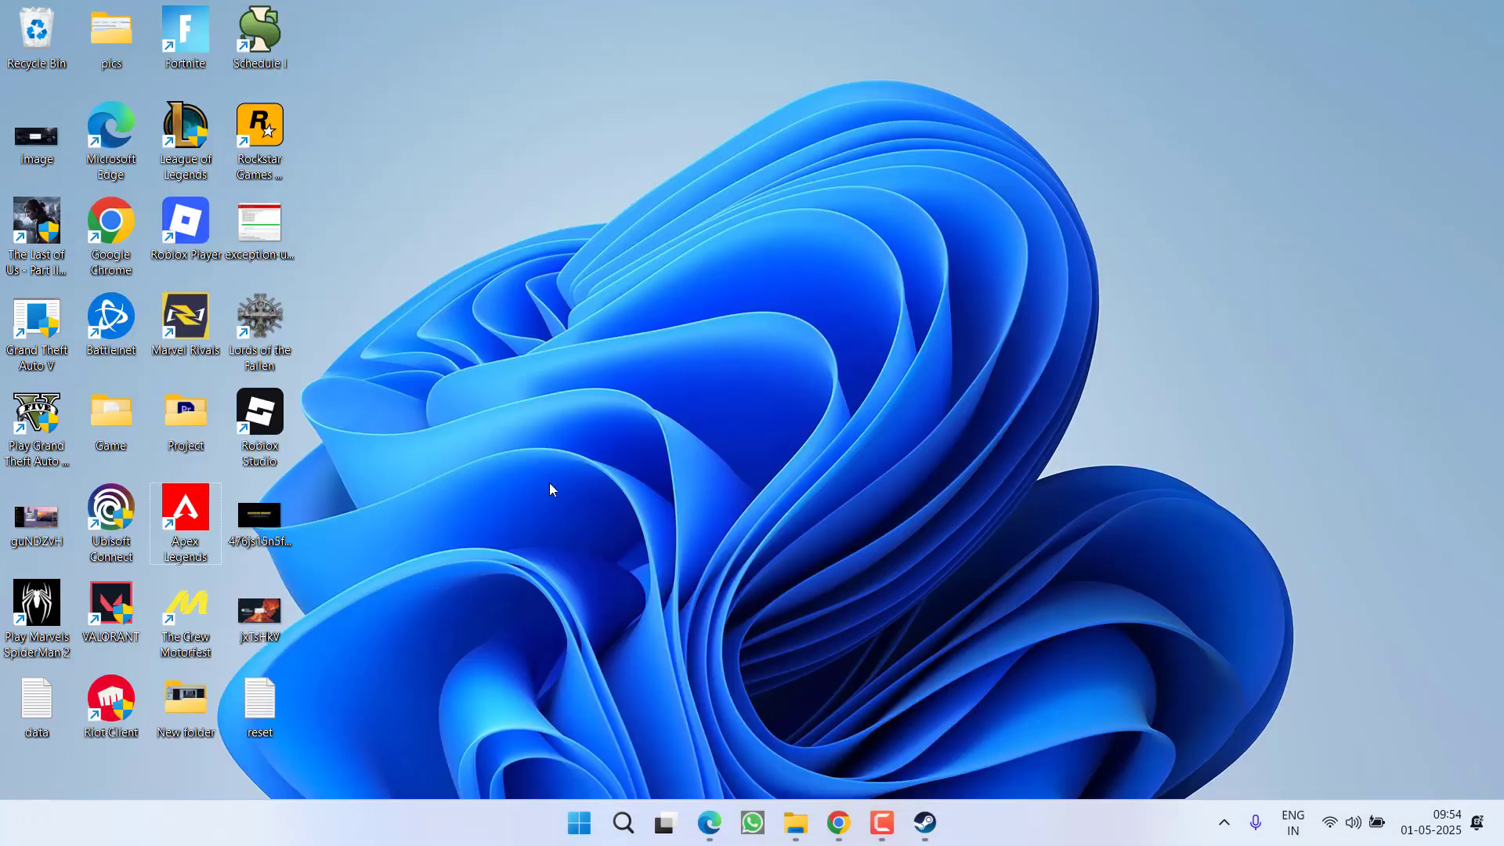
# Step: Open Windows Security via search and launch Firewall & network protection's Advanced settings, approving elevation
pyautogui.press('super')
pyautogui.write('windows')
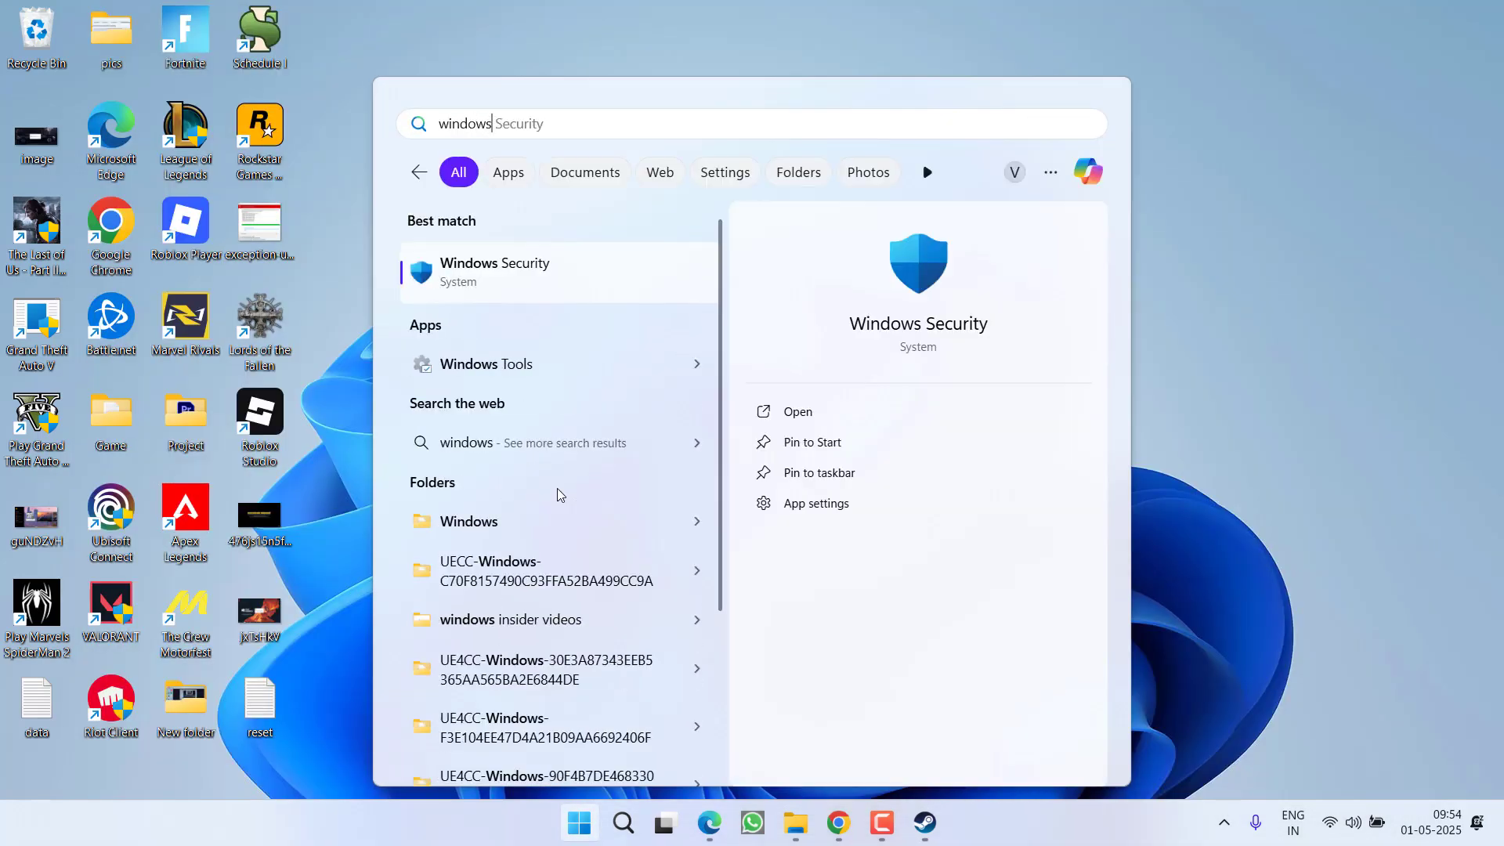
pyautogui.press('Return')
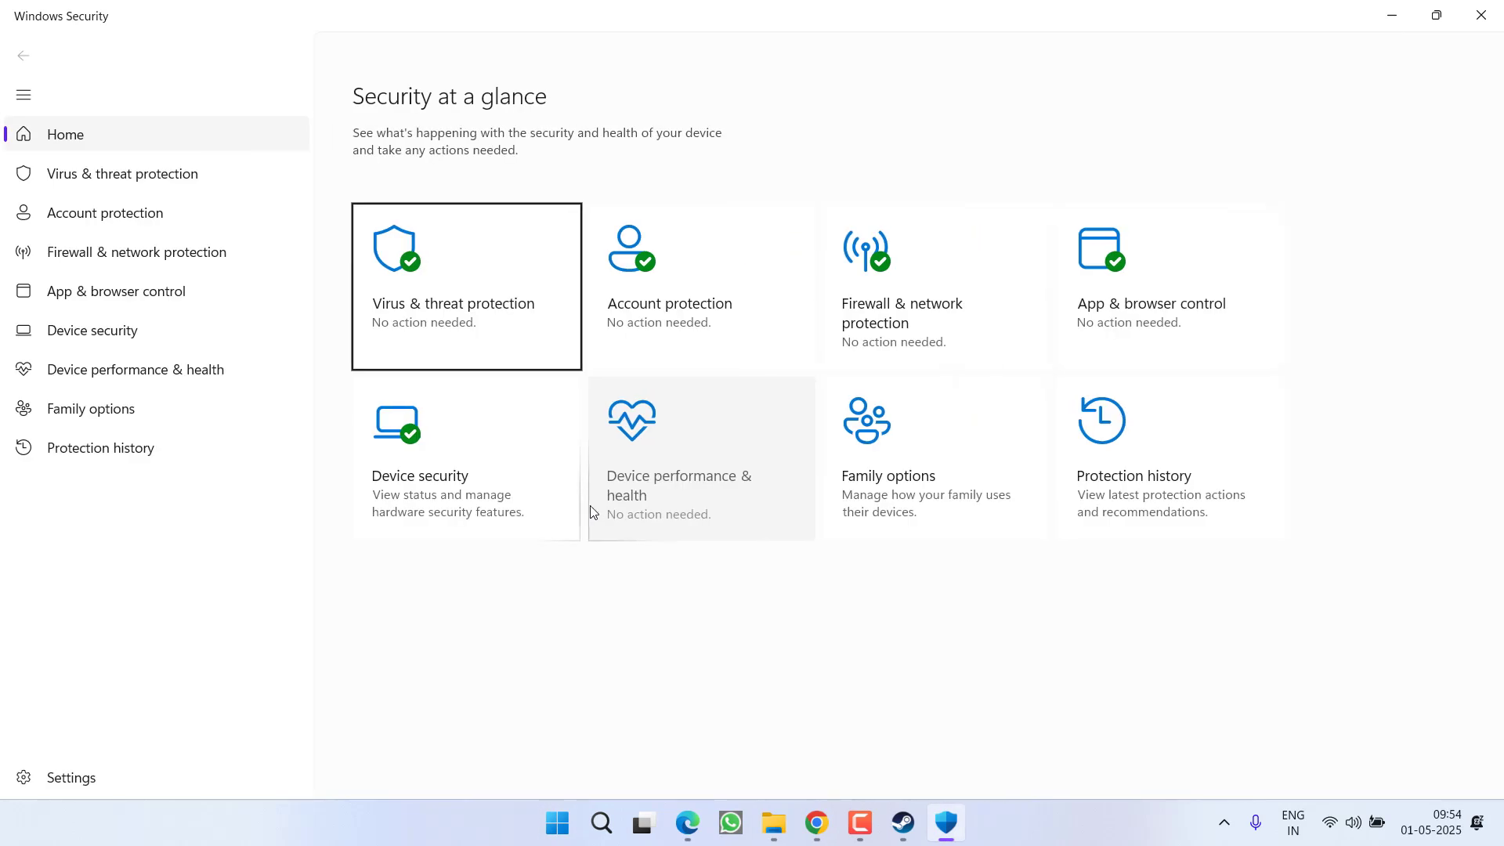
pyautogui.click(952, 320)
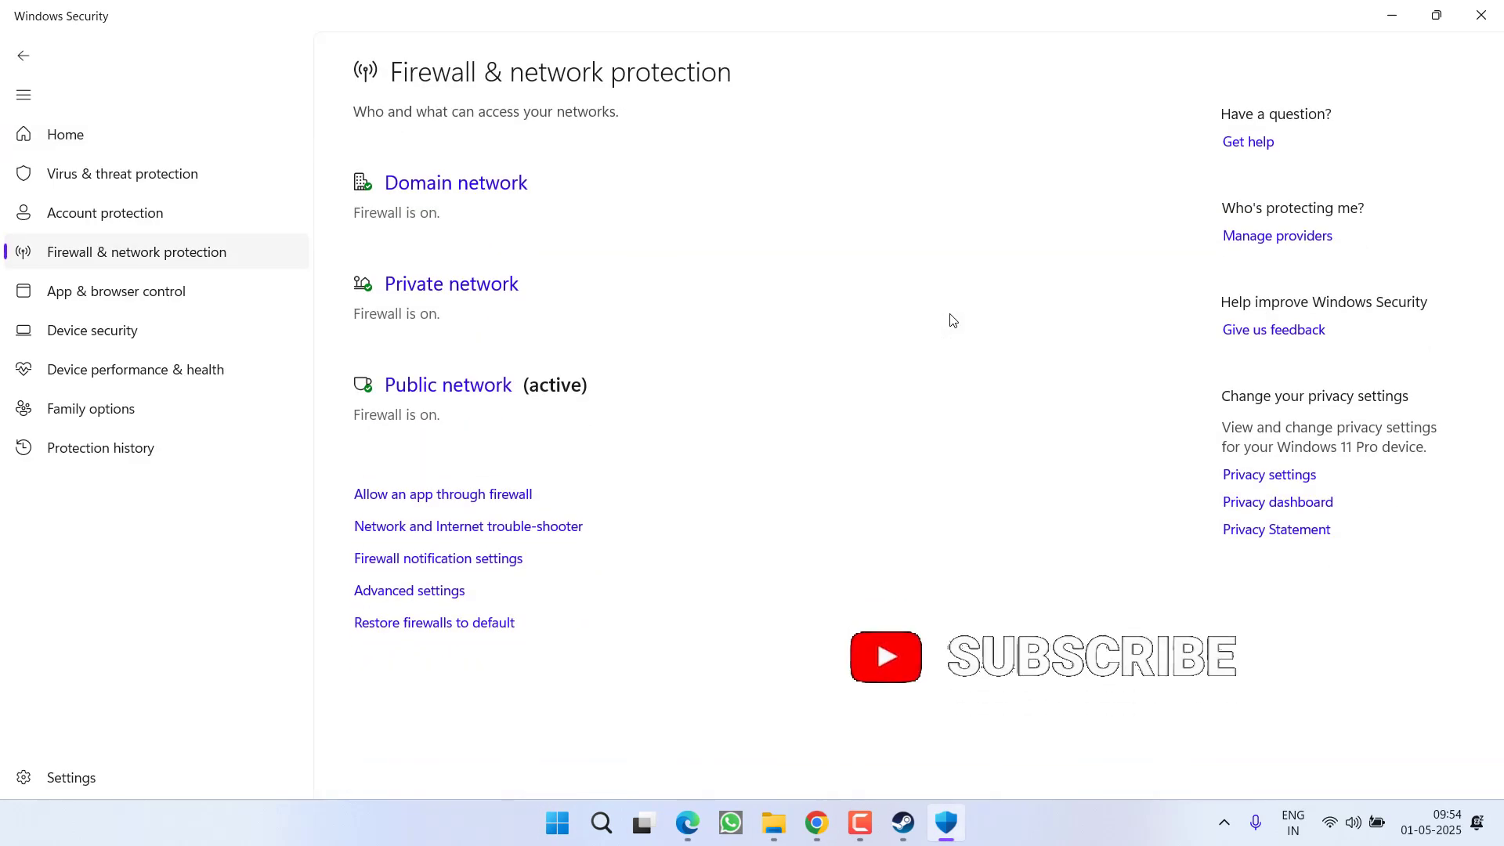
pyautogui.click(422, 592)
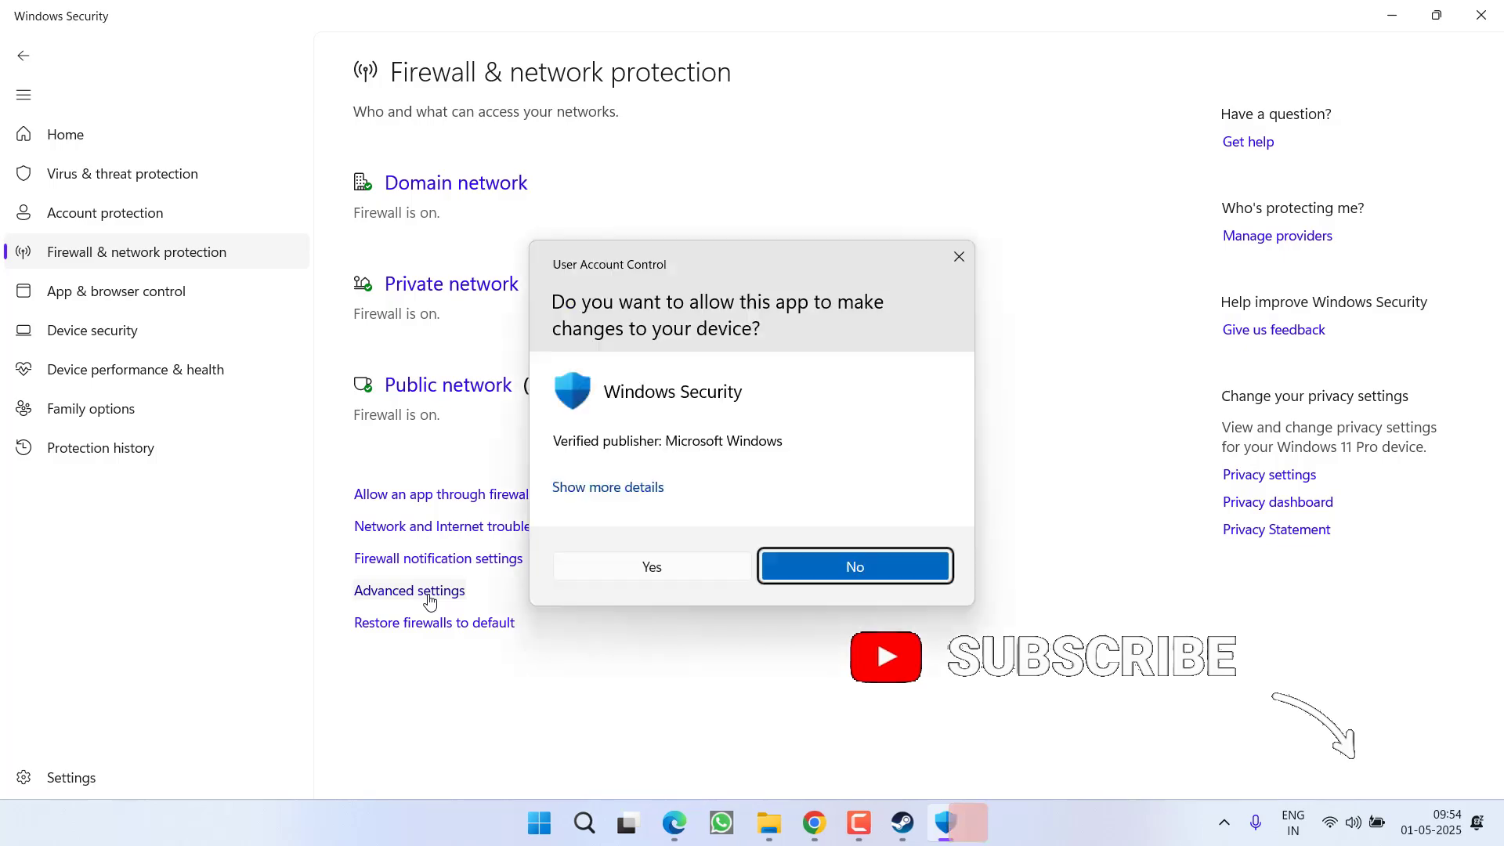
pyautogui.click(610, 574)
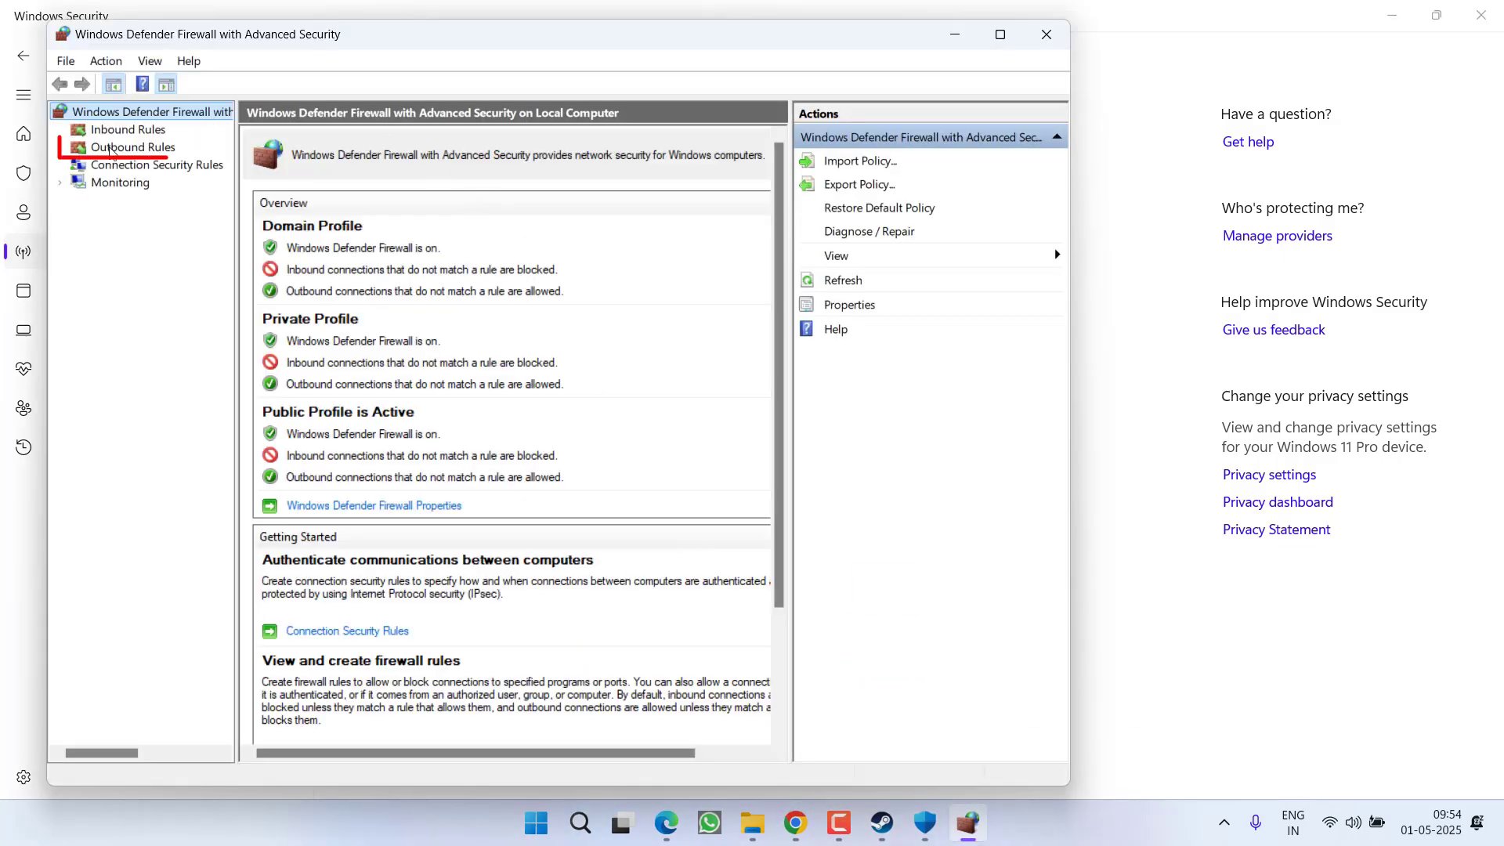
# Step: Show Outbound Rules and inspect the EA app and Gaming Services rules without disabling them
pyautogui.click(100, 149)
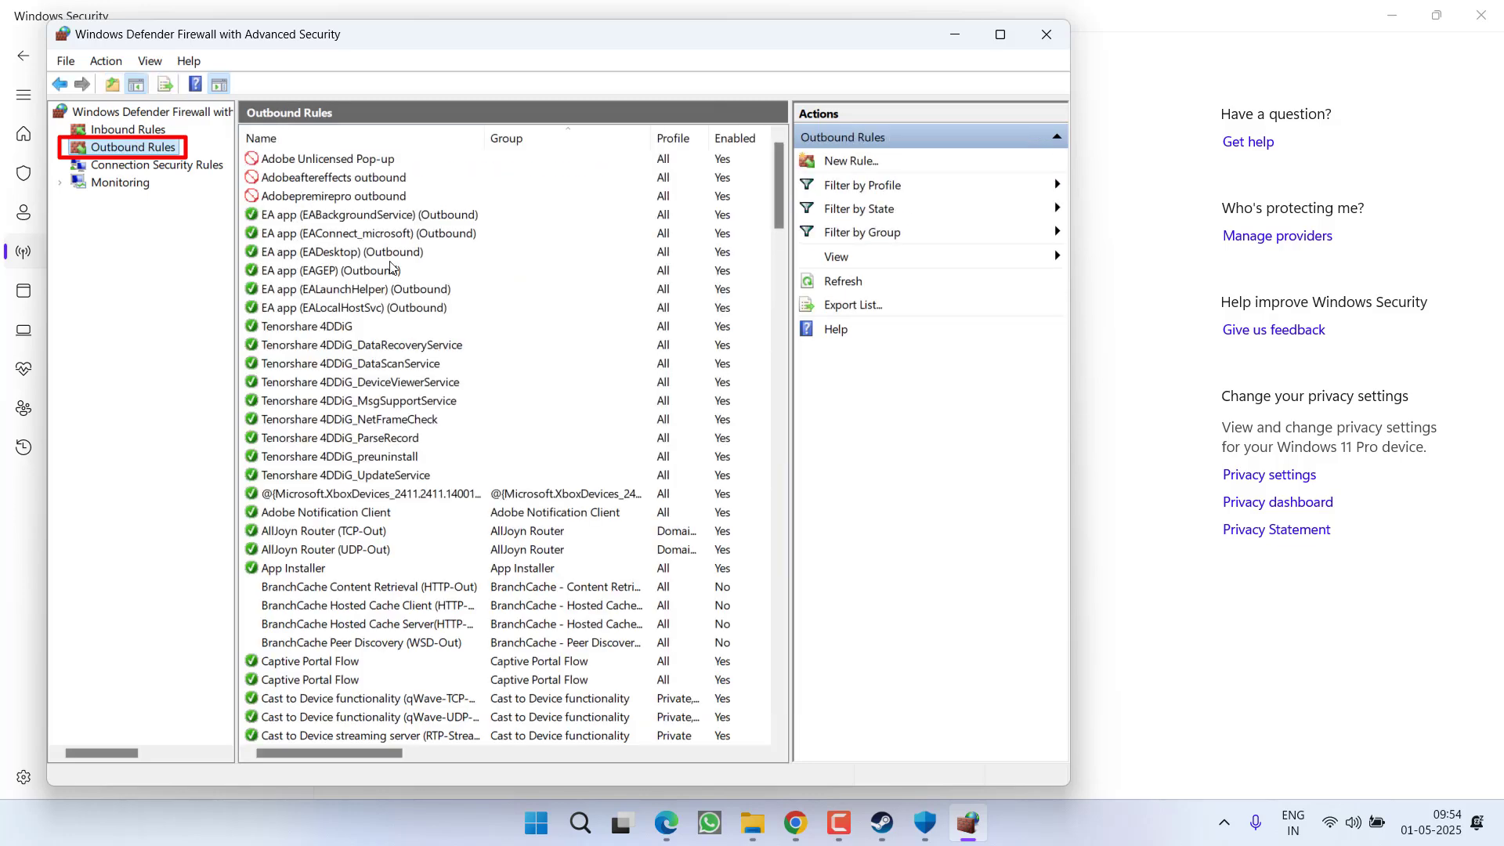
pyautogui.click(286, 307)
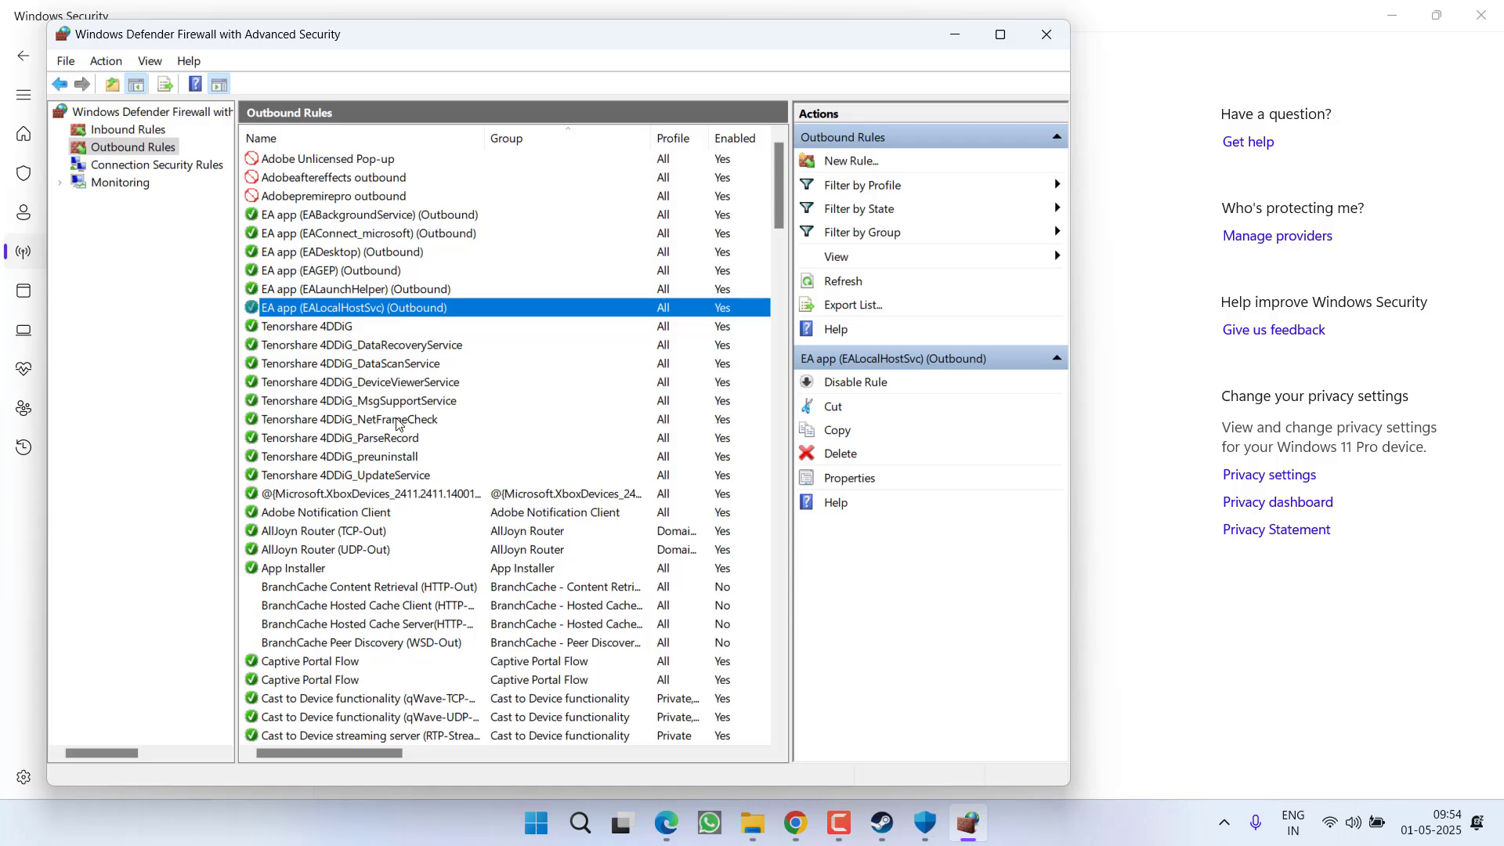
pyautogui.press('g')
pyautogui.press('g')
pyautogui.press('g')
pyautogui.press('g')
pyautogui.press('g')
pyautogui.press('g')
pyautogui.press('g')
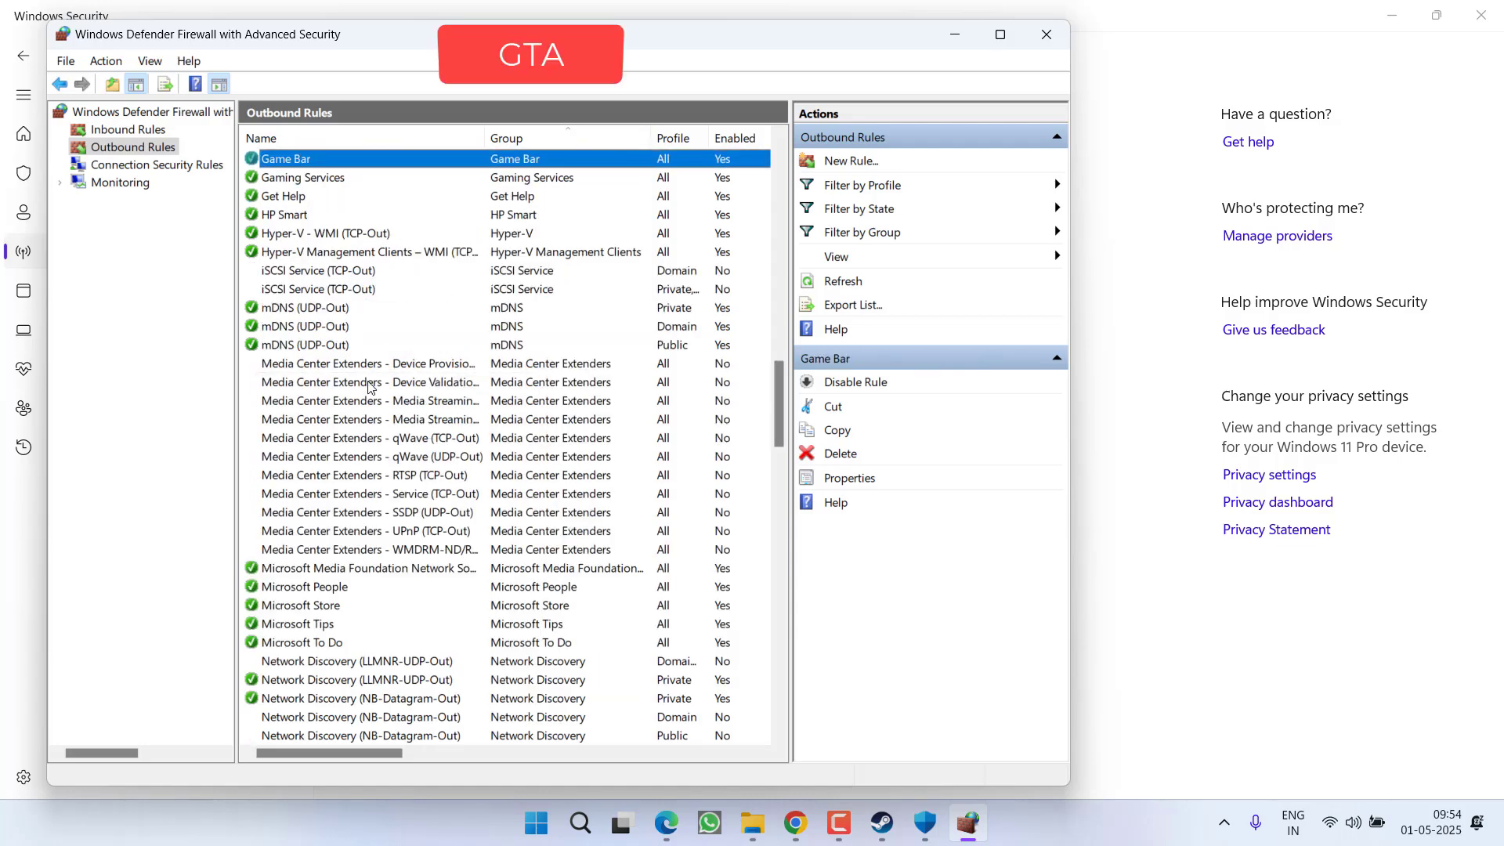
pyautogui.rightClick(302, 170)
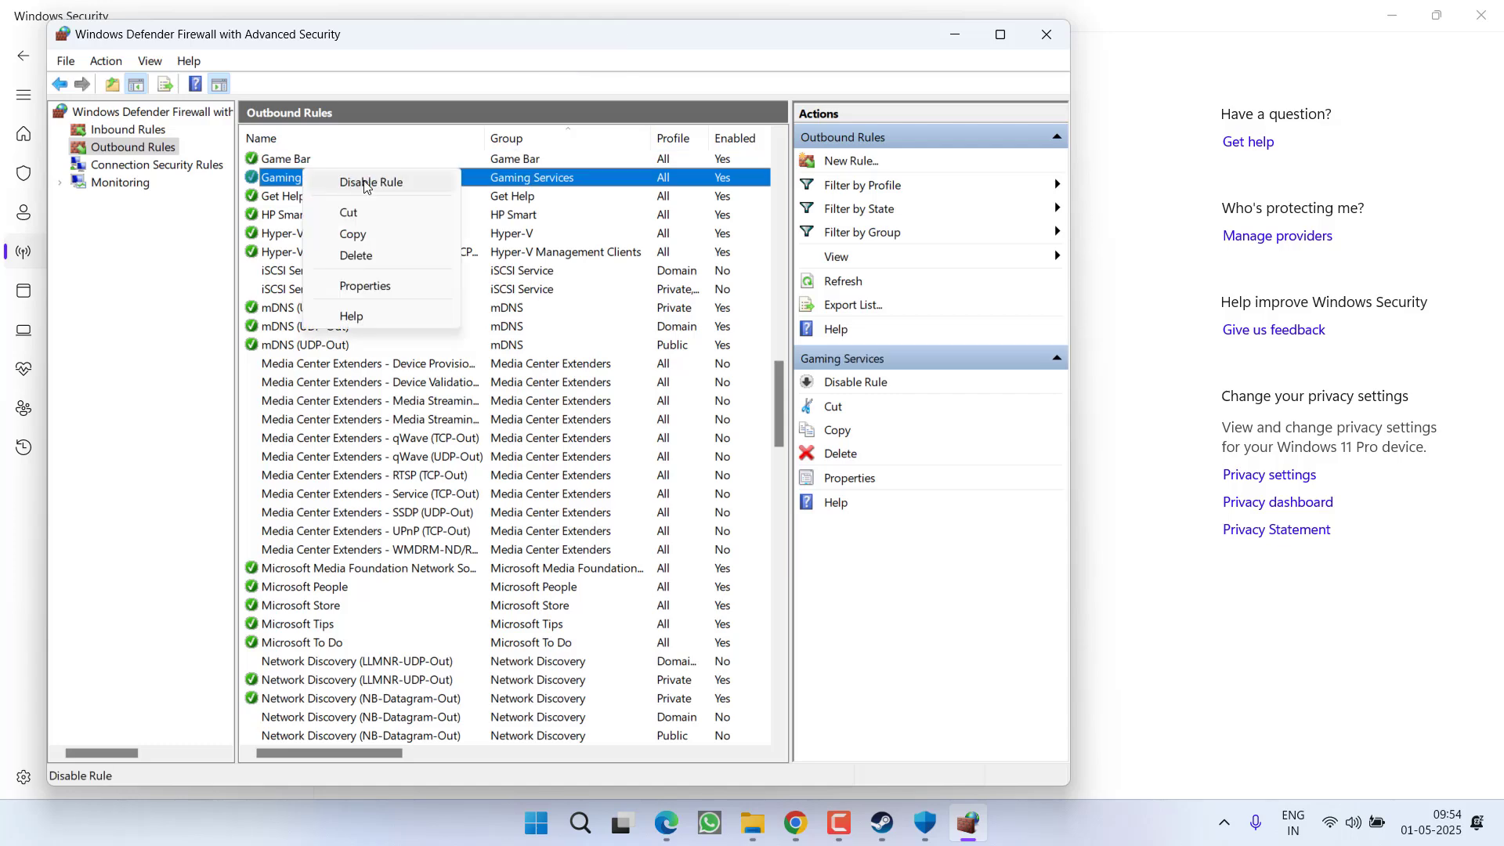
pyautogui.click(300, 415)
# Step: Inspect the Store Experience Host outbound rule's actions, leaving it enabled
pyautogui.press('s')
pyautogui.press('s')
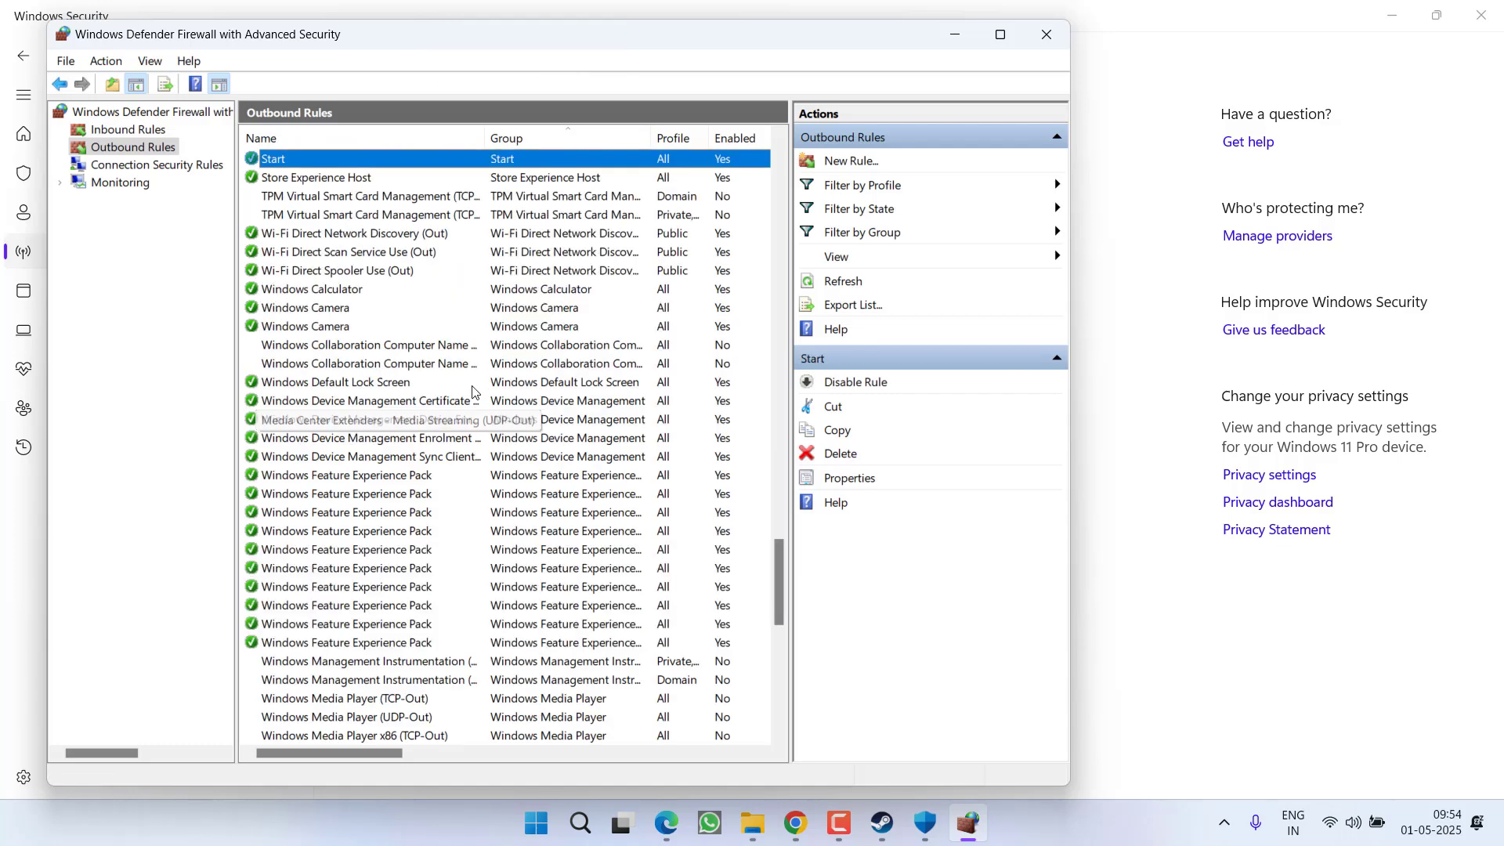
pyautogui.press('s')
pyautogui.press('s')
pyautogui.press('s')
pyautogui.press('s')
pyautogui.press('s')
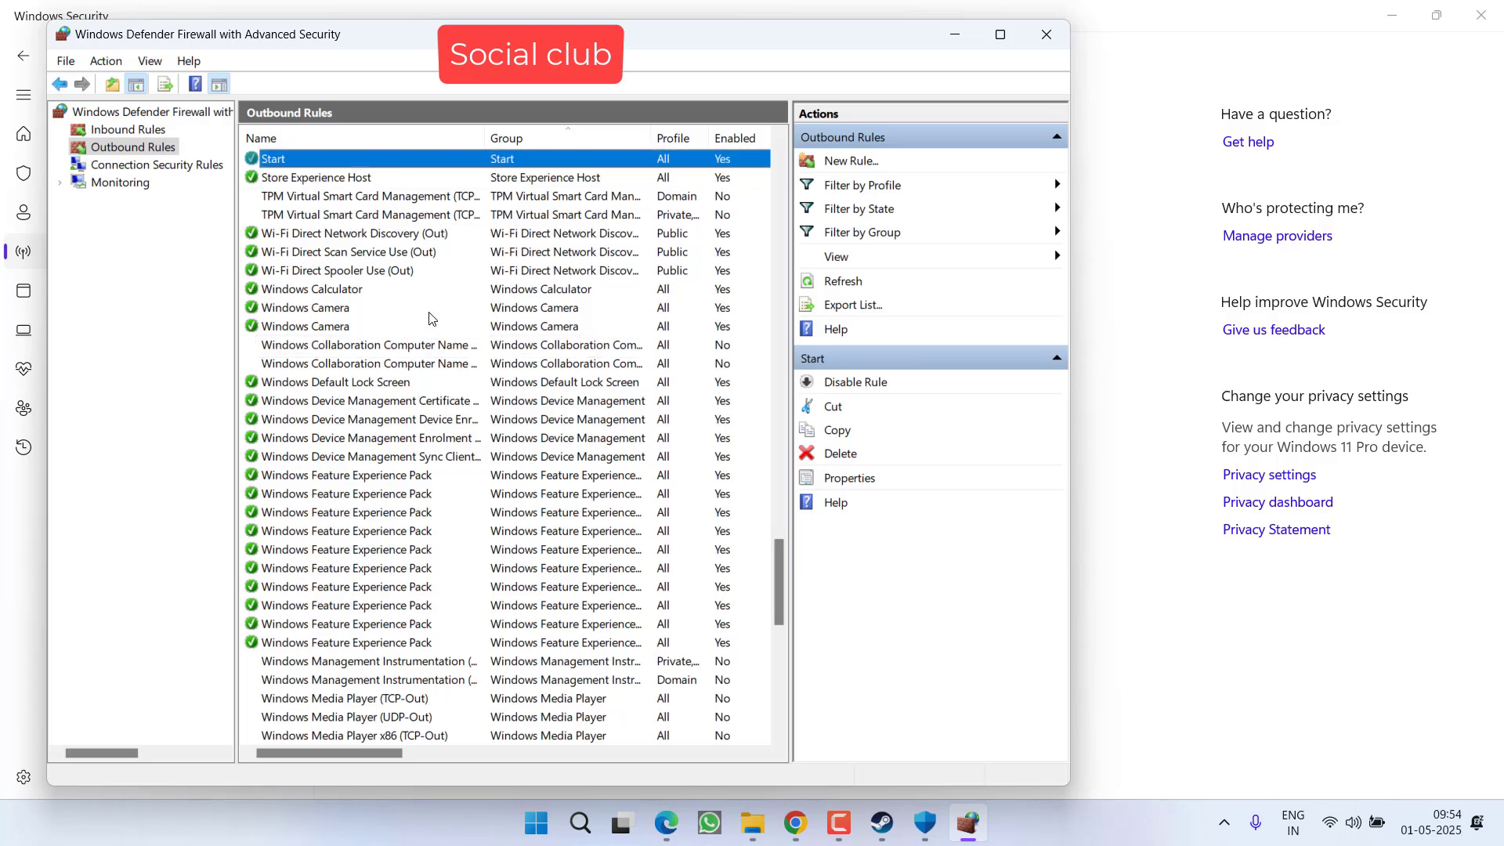
pyautogui.press('s')
pyautogui.press('s')
pyautogui.press('s')
pyautogui.press('s')
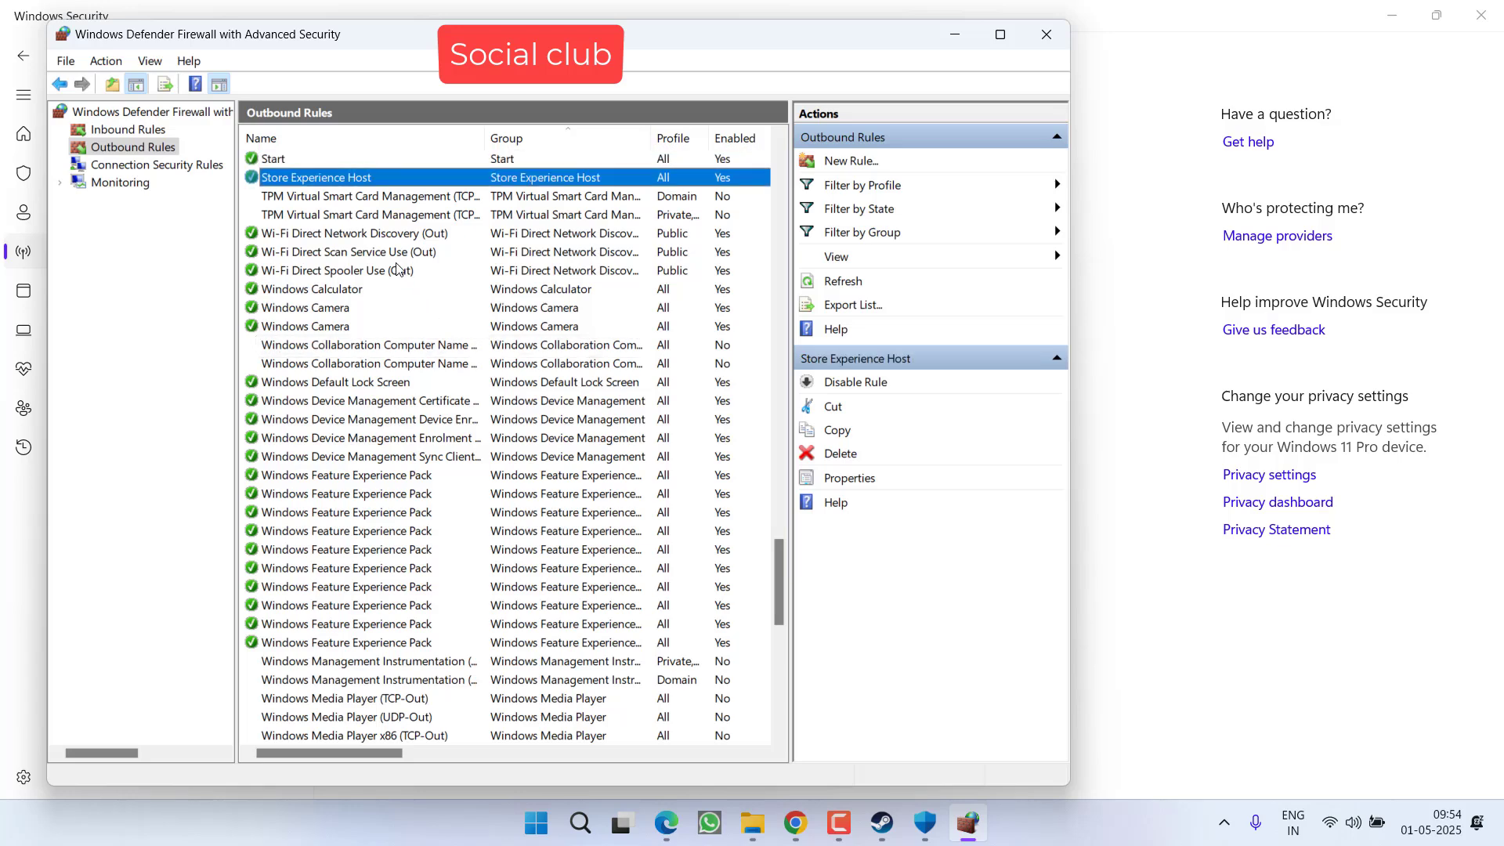
pyautogui.rightClick(275, 177)
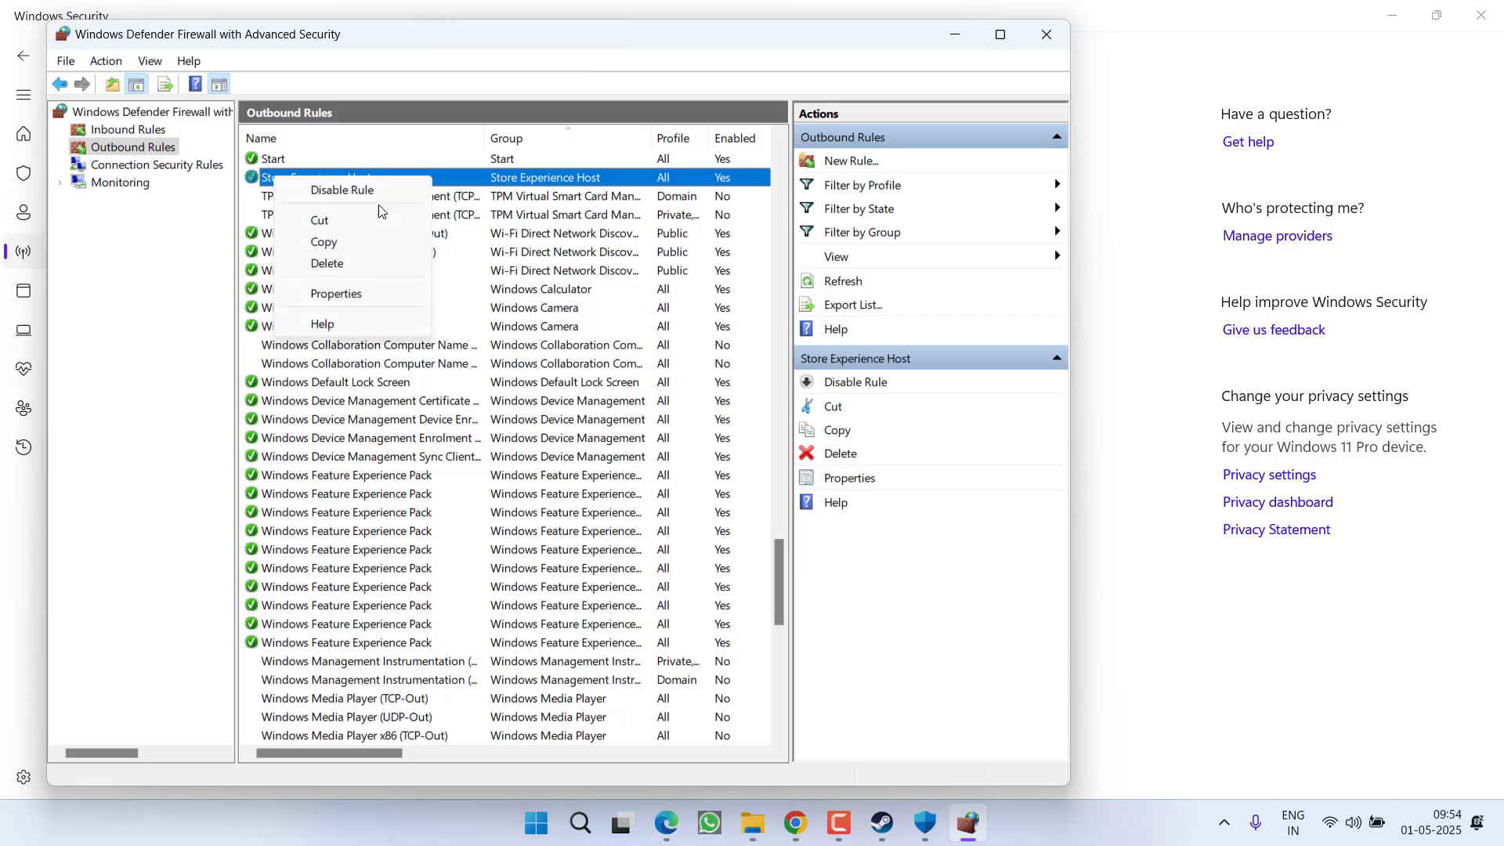
pyautogui.click(578, 240)
# Step: Inspect the Remote Assistance (PNRP-Out) rule, then close the firewall and Windows Security windows
pyautogui.press('r')
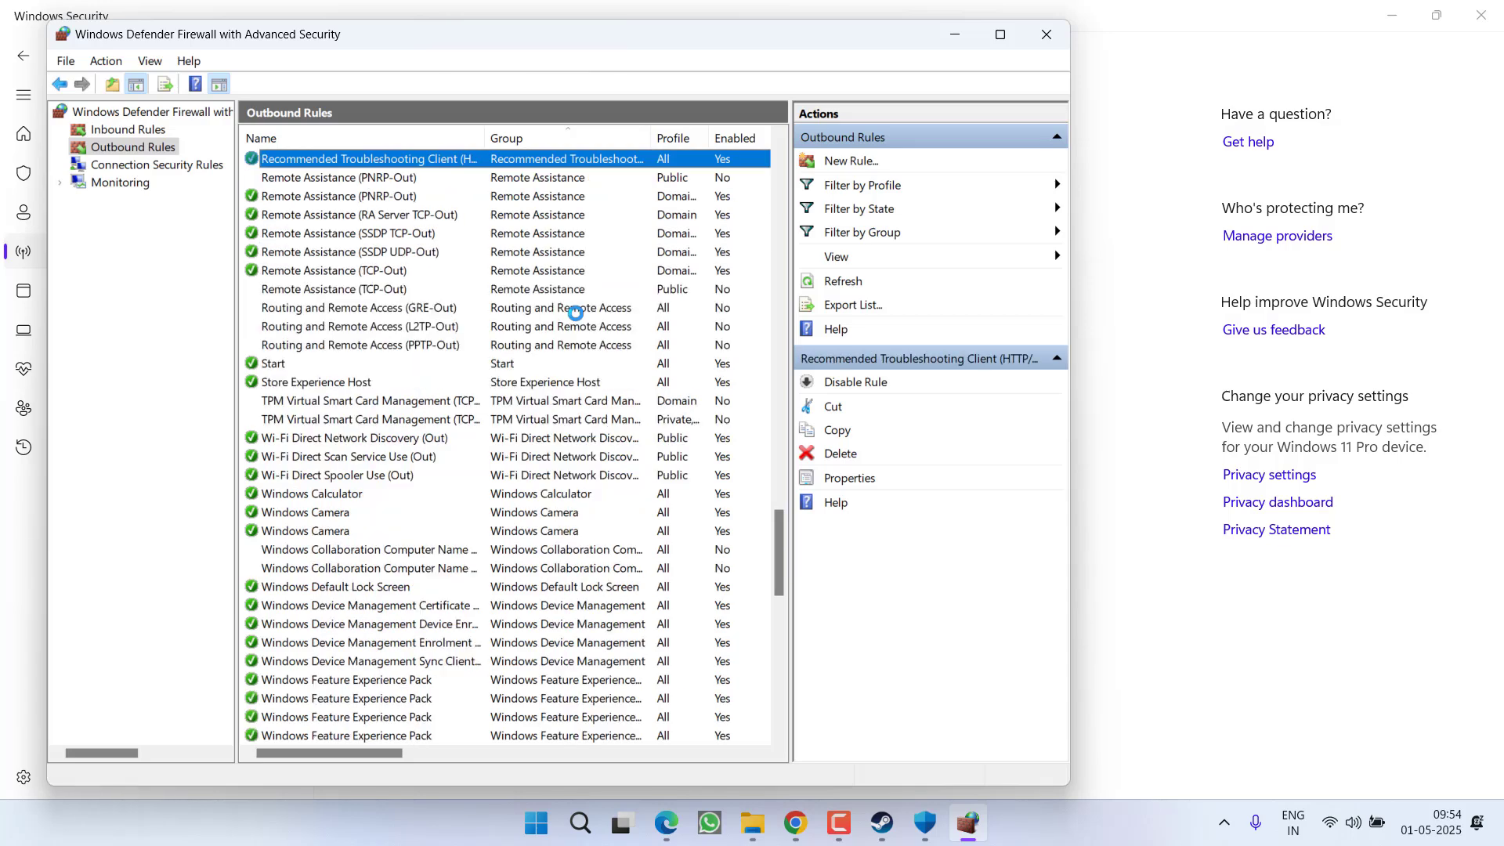
pyautogui.press('r')
pyautogui.press('r')
pyautogui.press('r')
pyautogui.press('r')
pyautogui.press('r')
pyautogui.press('r')
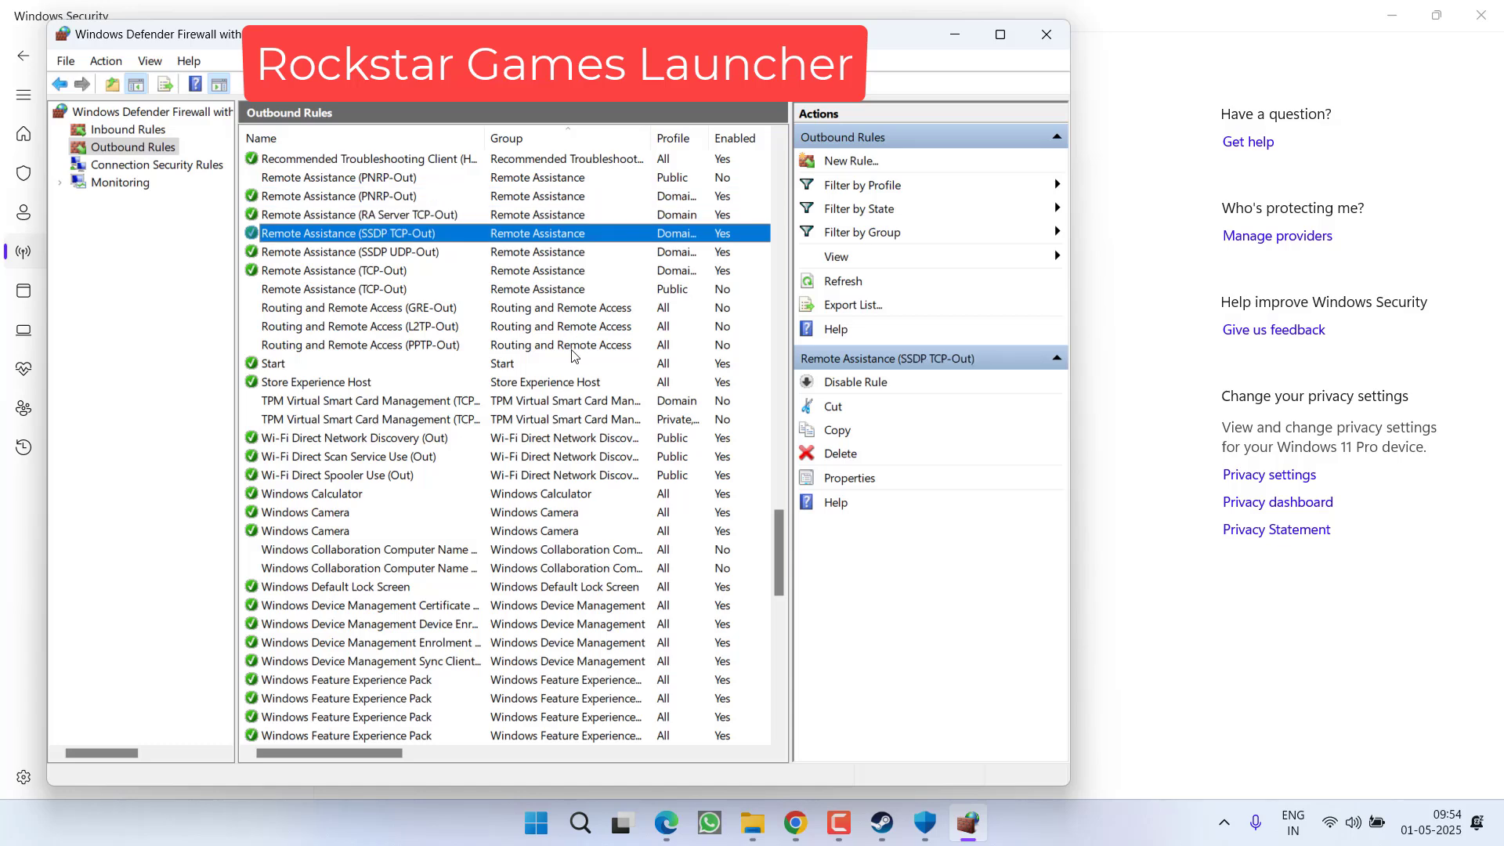
pyautogui.press('r')
pyautogui.press('r')
pyautogui.press('r')
pyautogui.press('r')
pyautogui.press('r')
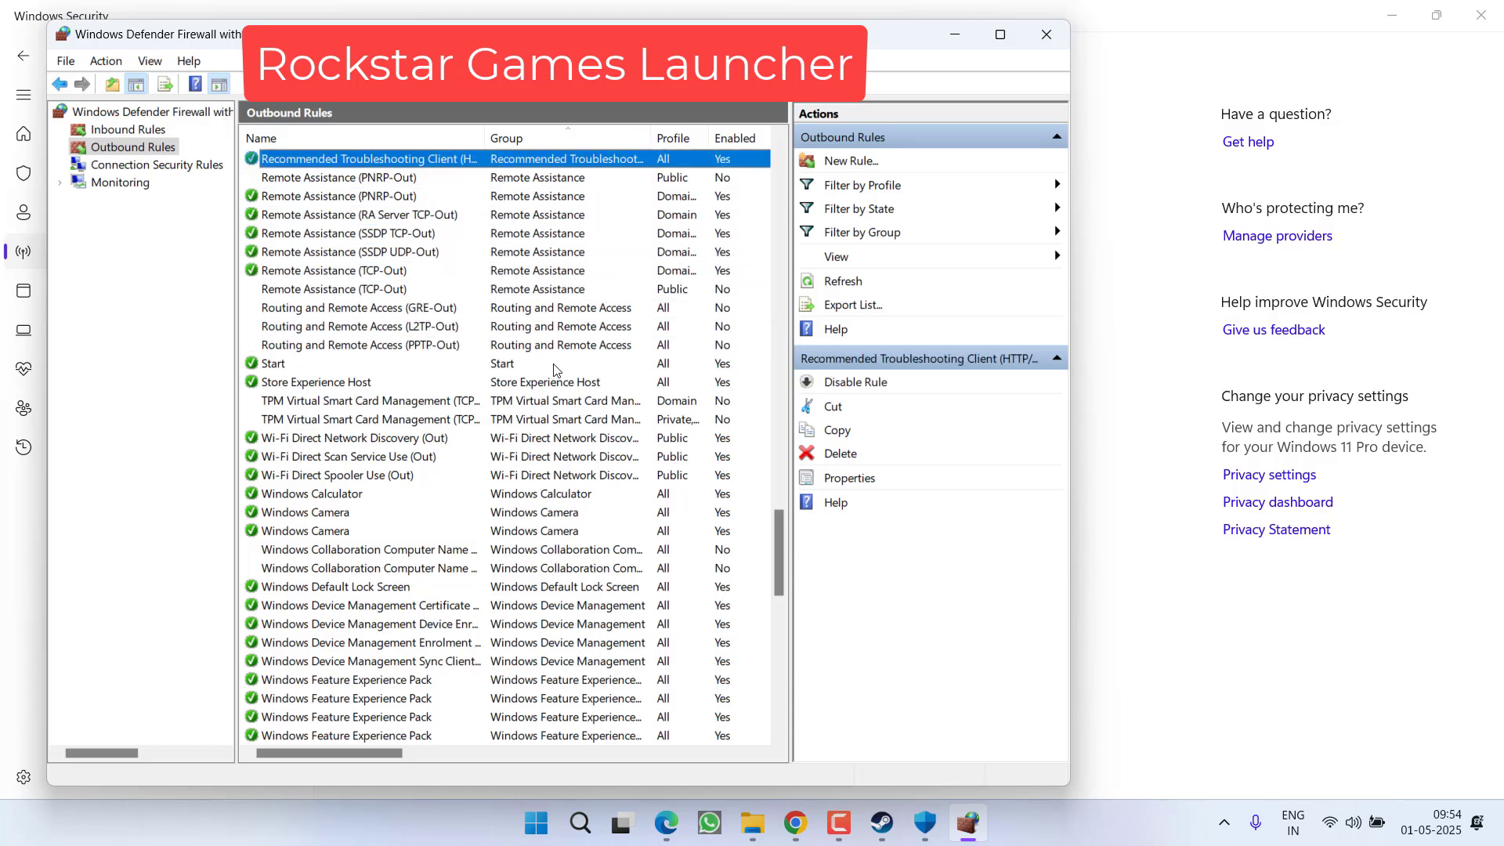
pyautogui.rightClick(337, 196)
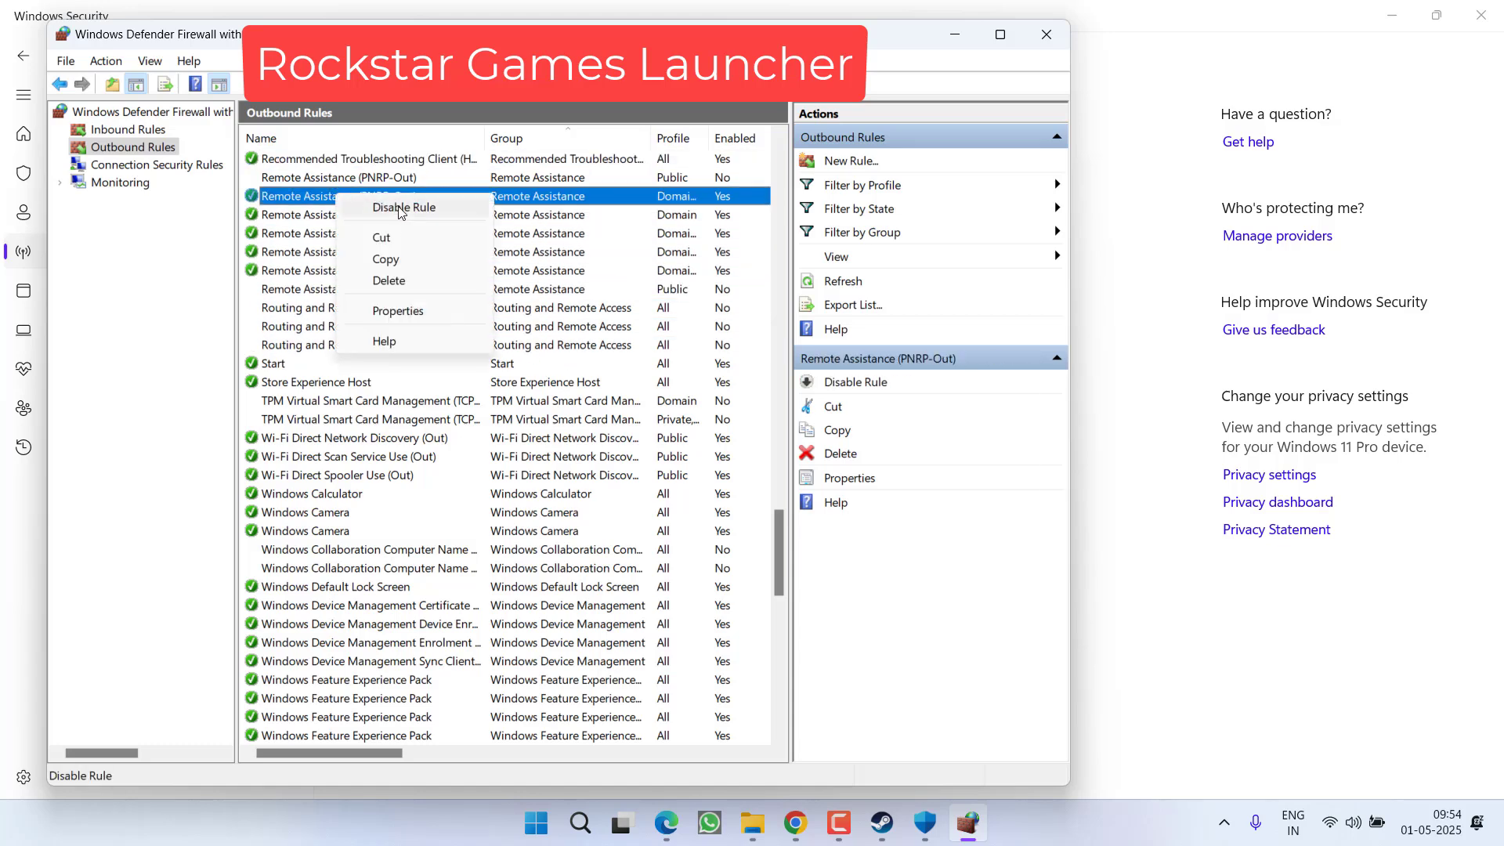
pyautogui.press('Escape')
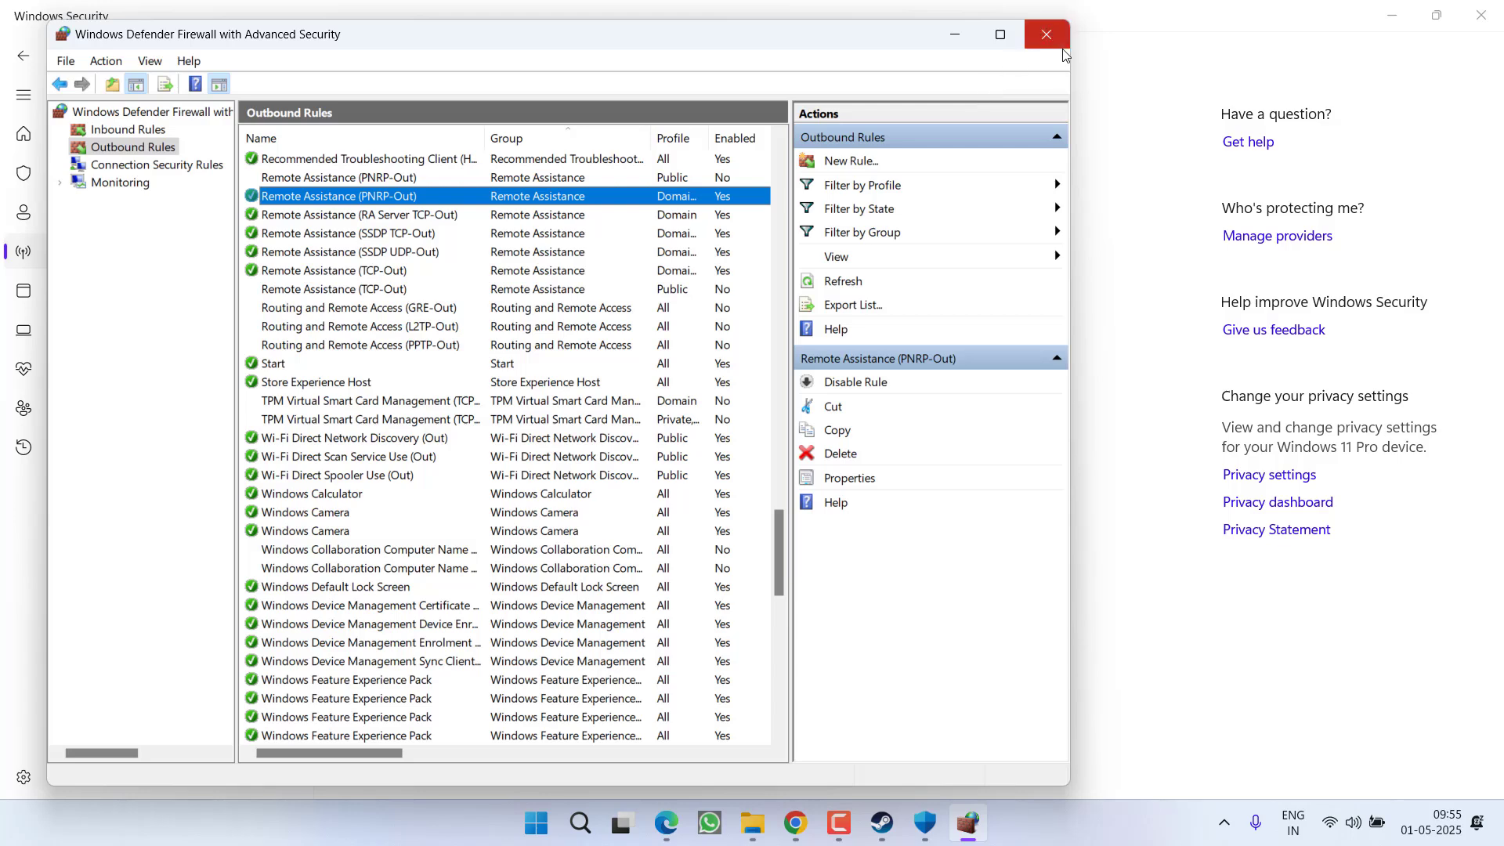
pyautogui.click(1047, 35)
pyautogui.click(1492, 10)
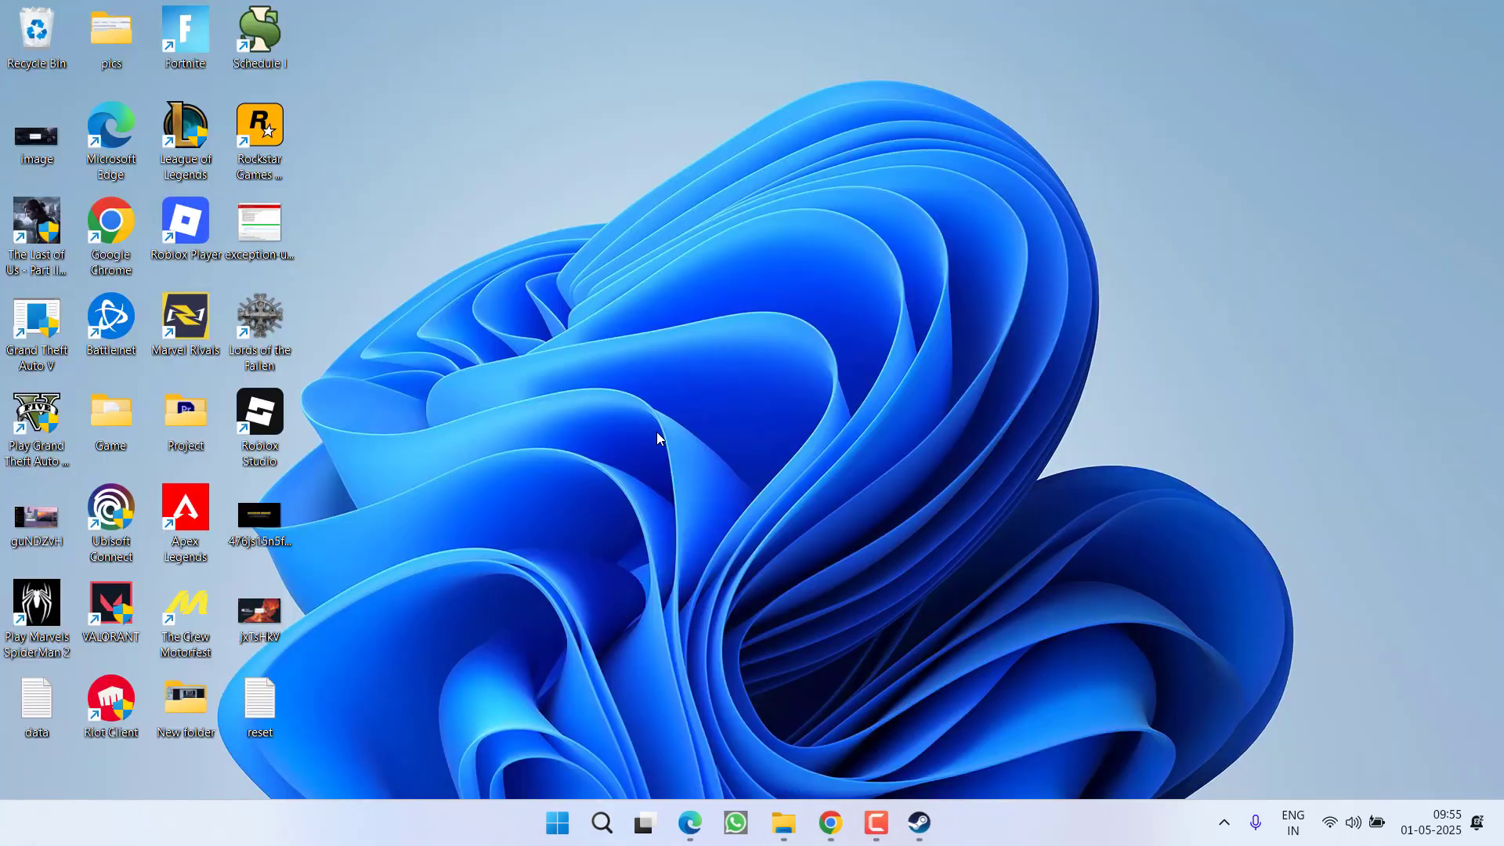